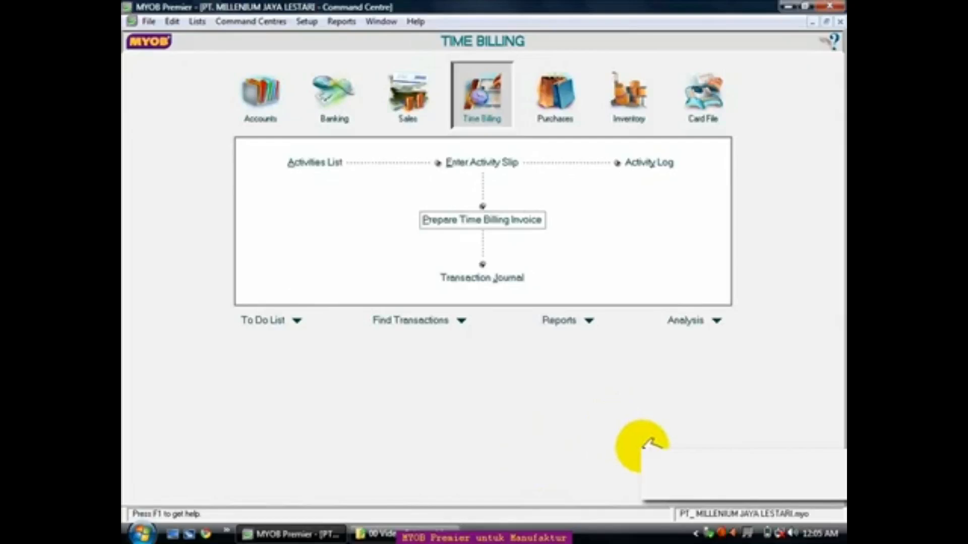
# Look over the Build Items and Auto-Build Items windows in the Inventory command centre, closing each without entering anything
pyautogui.click(628, 96)
pyautogui.click(330, 154)
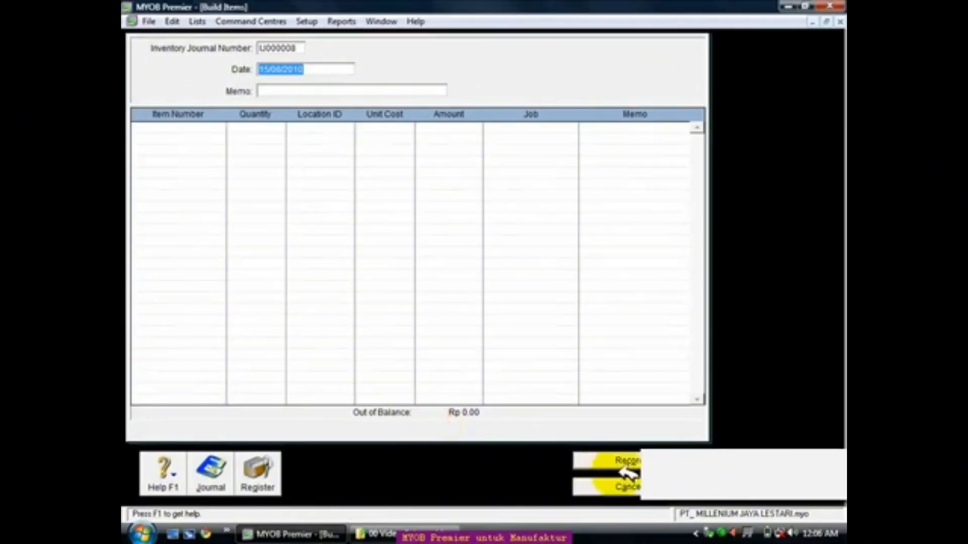
pyautogui.click(625, 487)
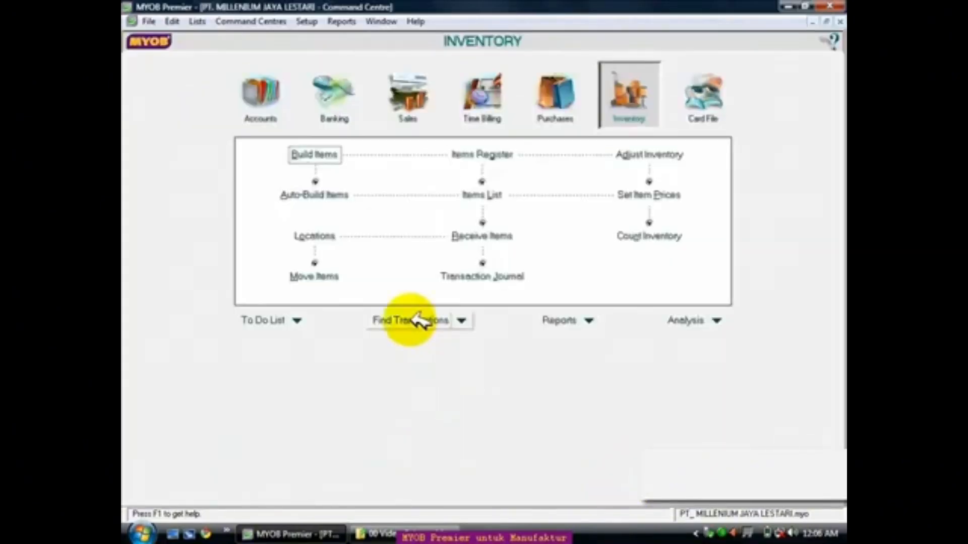
pyautogui.click(348, 192)
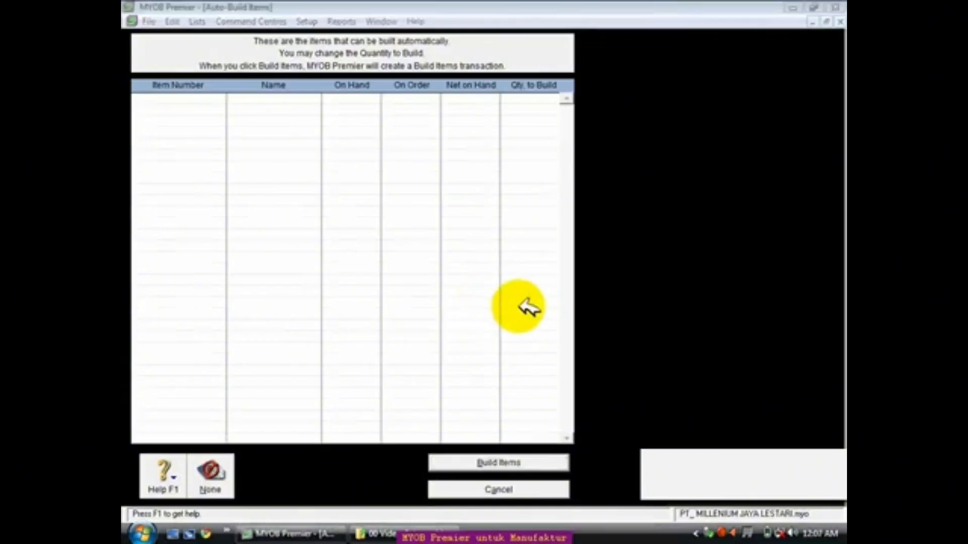
pyautogui.click(478, 490)
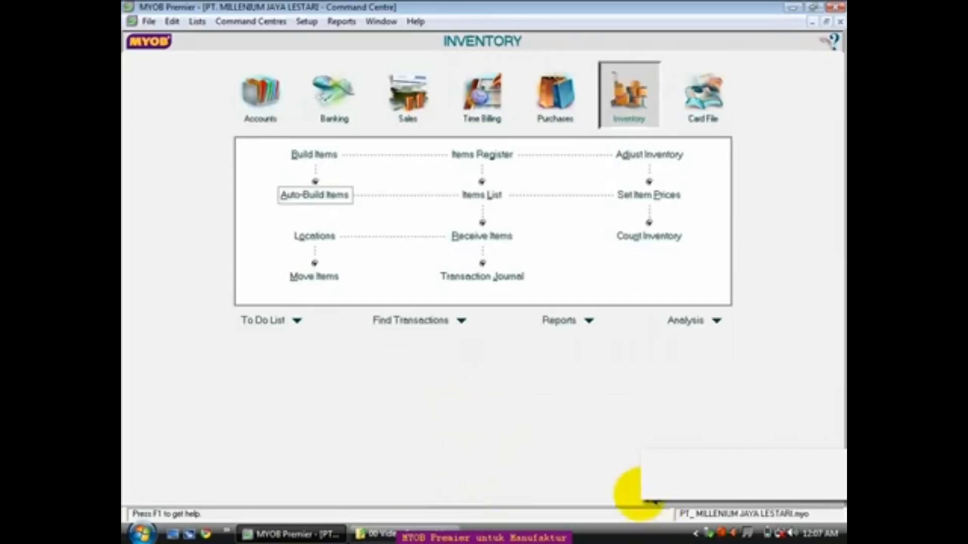
# Create a new inventory item with item number JA.003 and the name BARANG RAKITAN A - 003
pyautogui.click(482, 191)
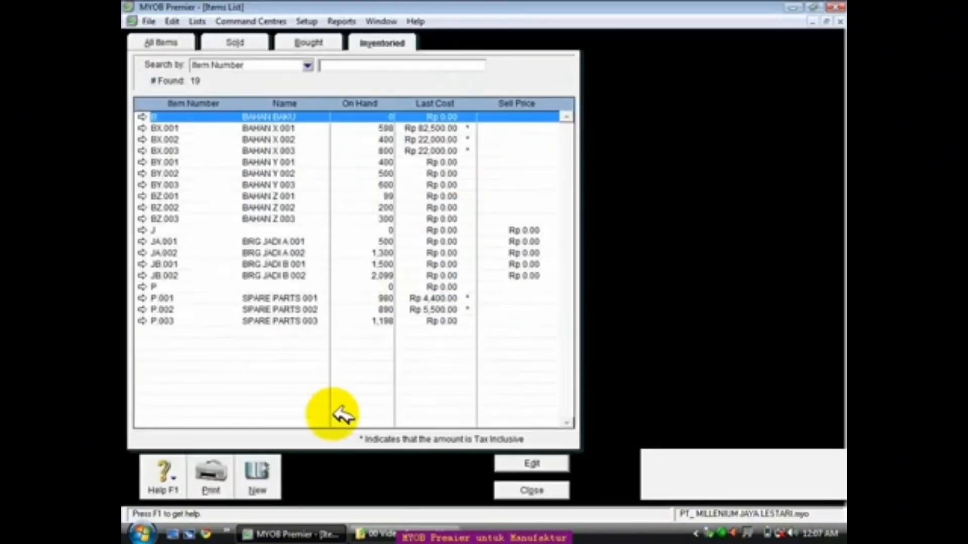
pyautogui.click(255, 476)
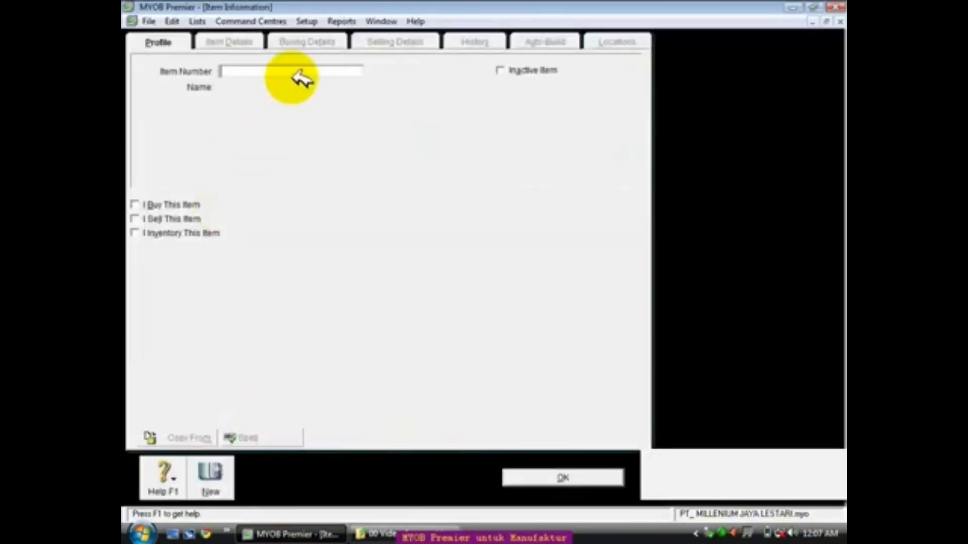
pyautogui.write('JA 003')
pyautogui.press('Tab')
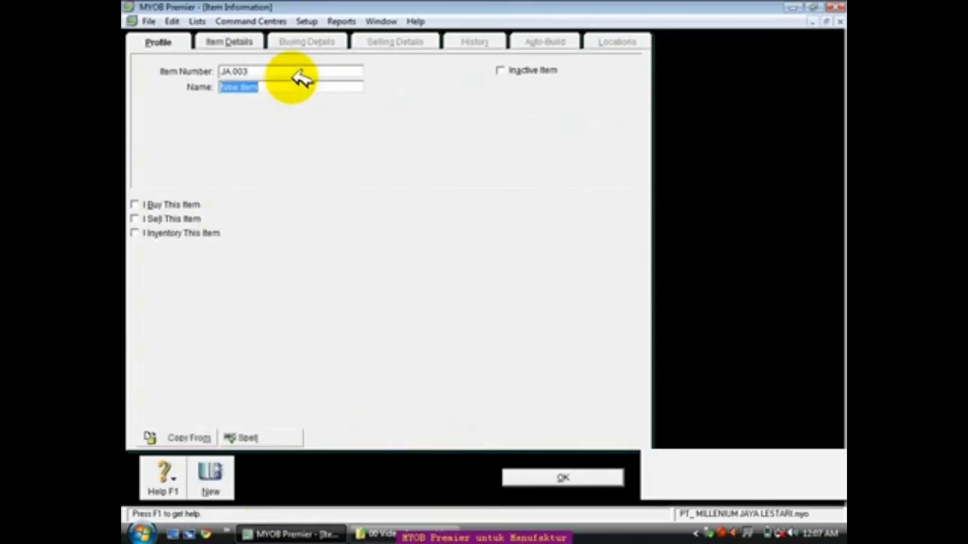
pyautogui.write('BARANG RAK')
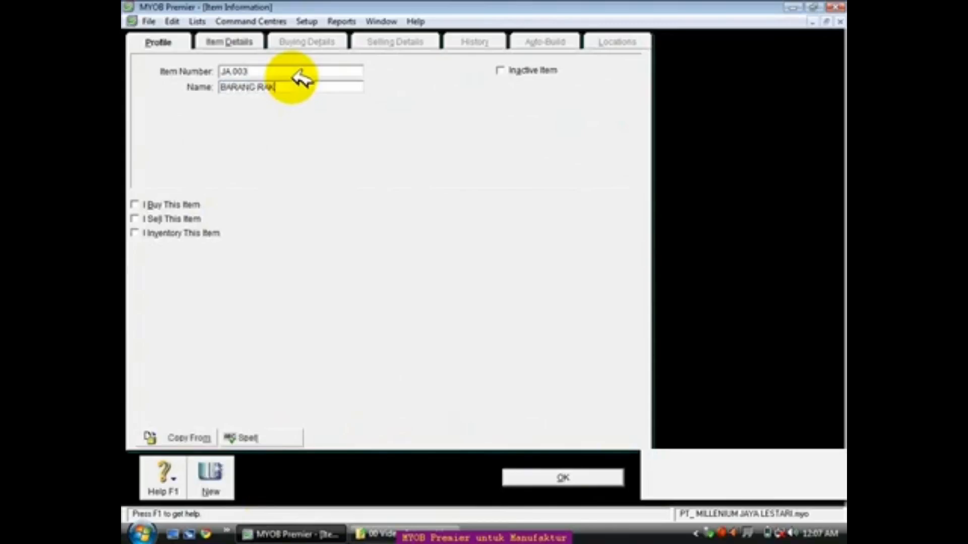
pyautogui.write('ITAN A + 003')
pyautogui.press('Tab')
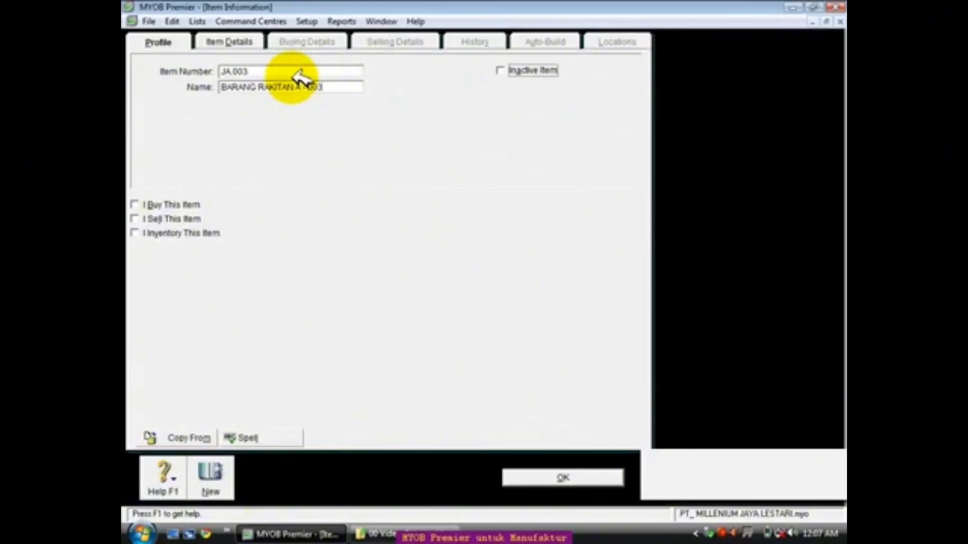
# Mark item JA.003 as inventoried and sold, keeping the proposed linked accounts, and save it
pyautogui.click(136, 233)
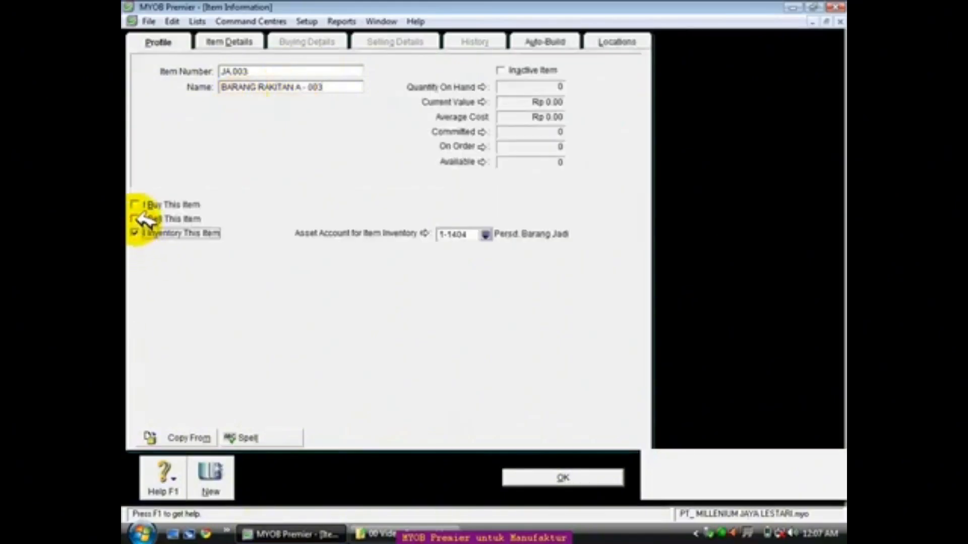
pyautogui.click(135, 218)
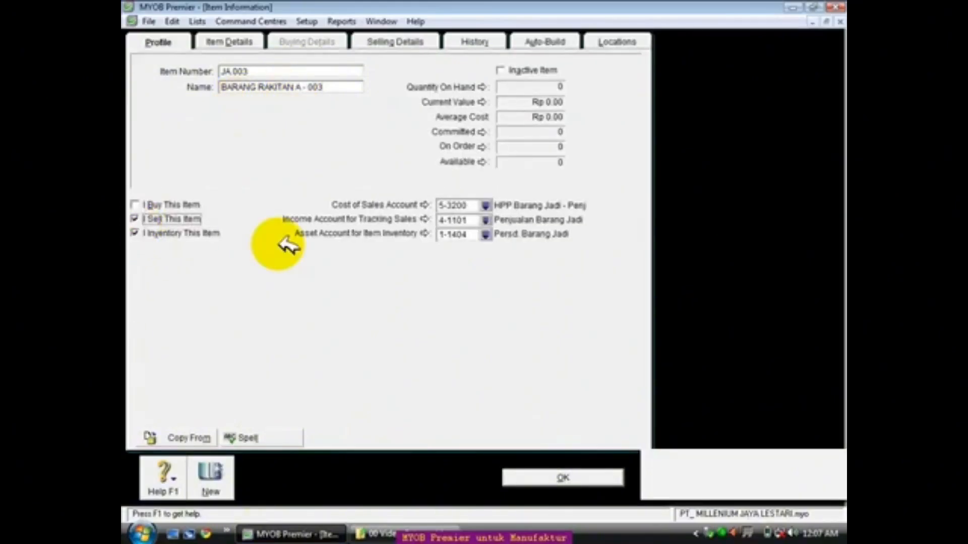
pyautogui.click(457, 207)
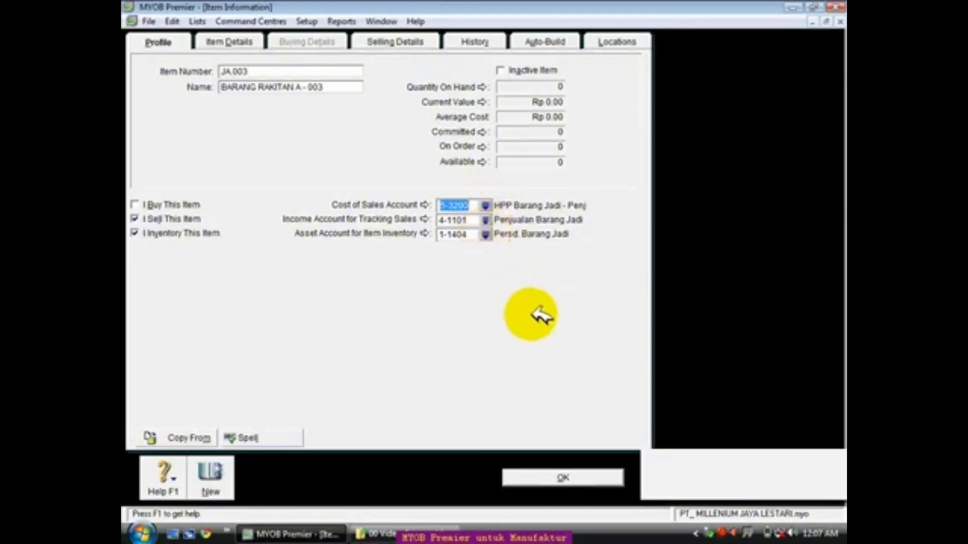
pyautogui.click(584, 478)
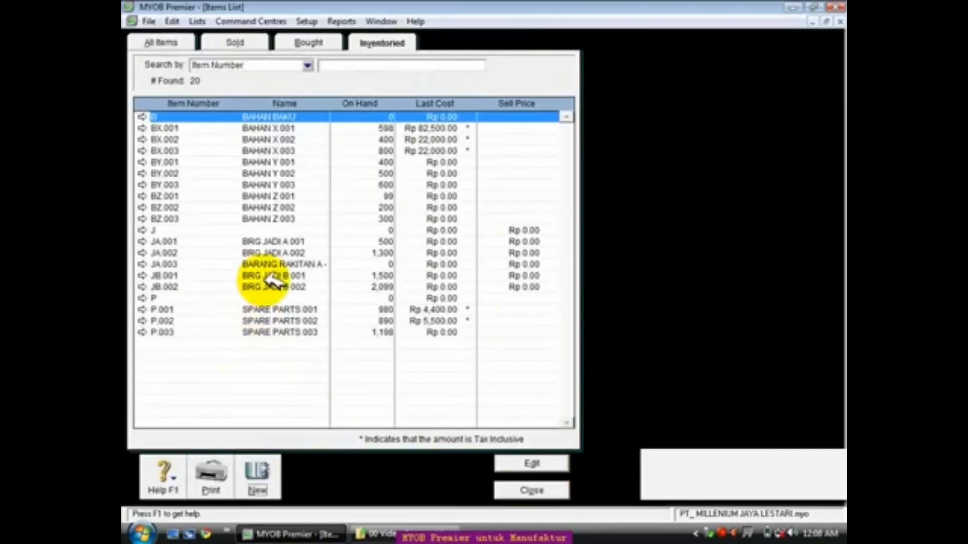
# Start the auto-build bill of materials for item JA.003 with component BX.001 at quantity 1
pyautogui.click(252, 263)
pyautogui.doubleClick(252, 264)
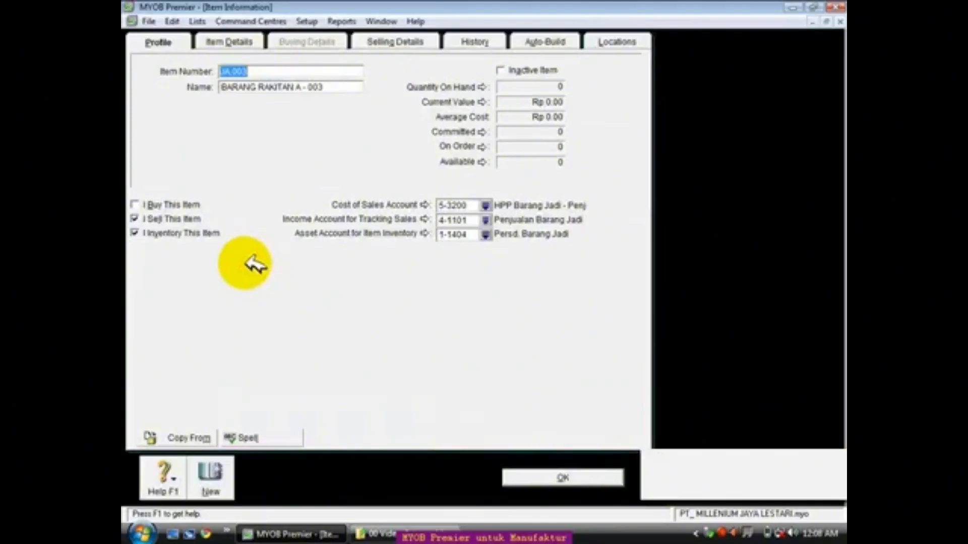
pyautogui.click(553, 45)
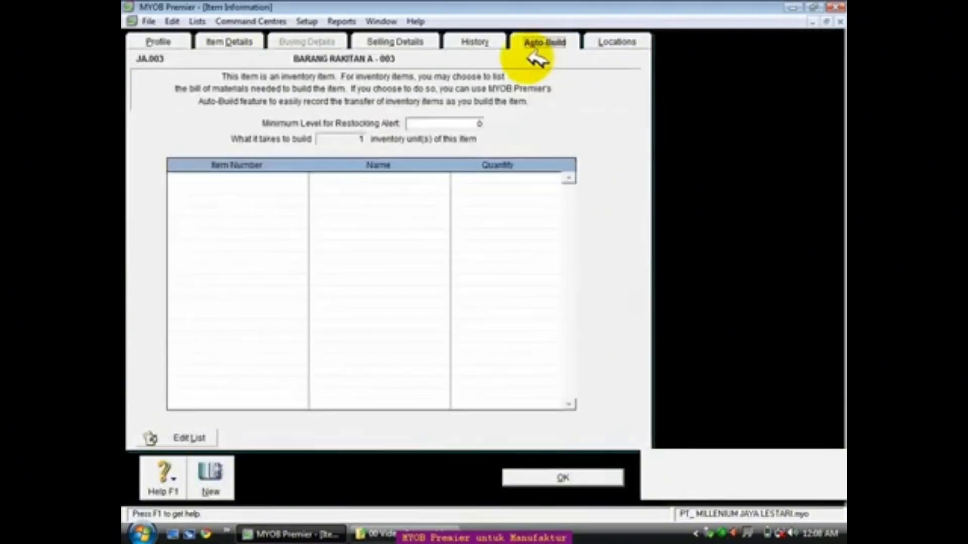
pyautogui.click(298, 180)
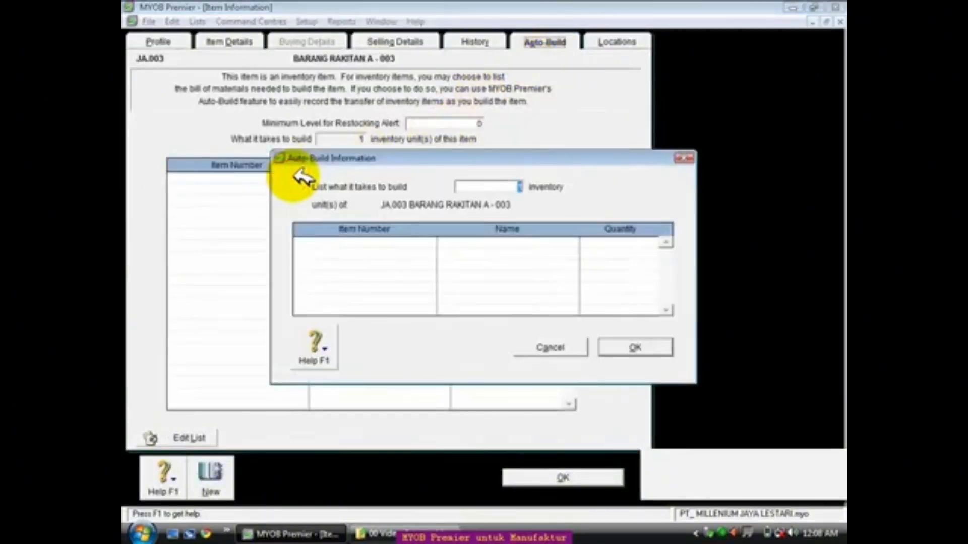
pyautogui.click(428, 242)
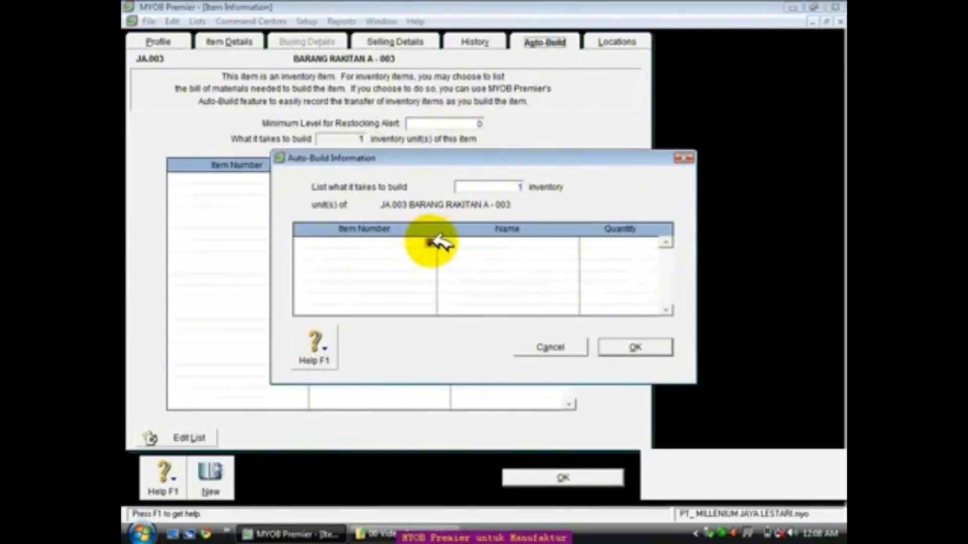
pyautogui.write('BB.')
pyautogui.press('Tab')
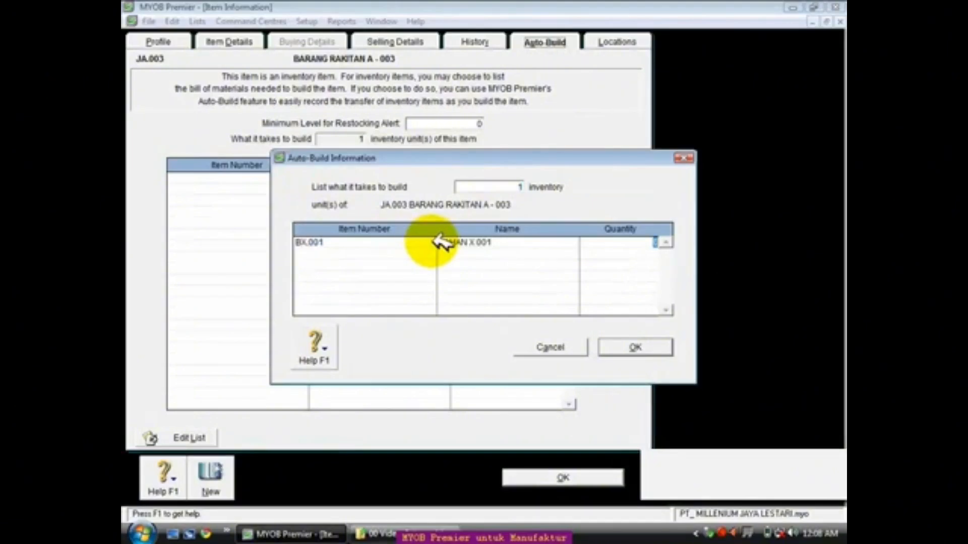
pyautogui.write('1')
pyautogui.press('Tab')
# Add component BY.003 at quantity 1 to the auto-build list
pyautogui.write('BY.')
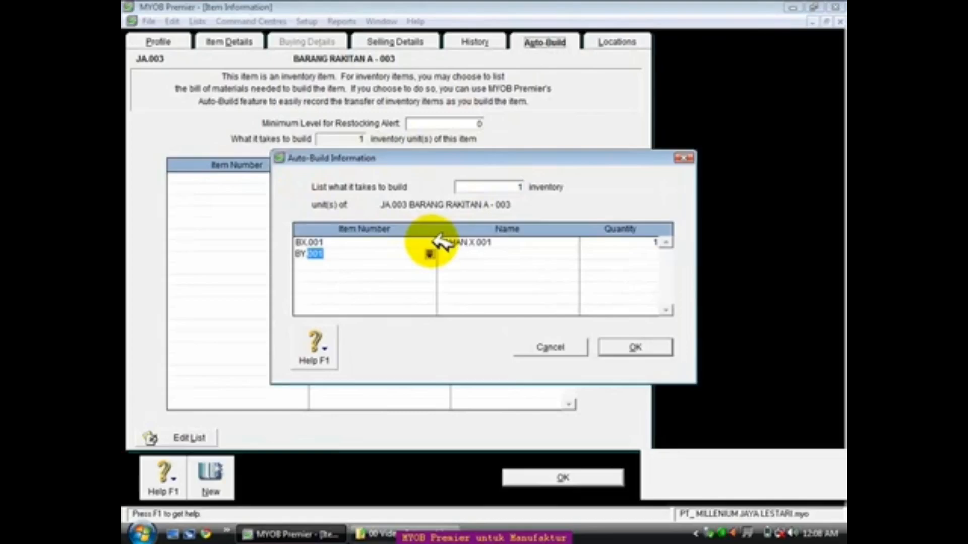
pyautogui.write('003')
pyautogui.press('Tab')
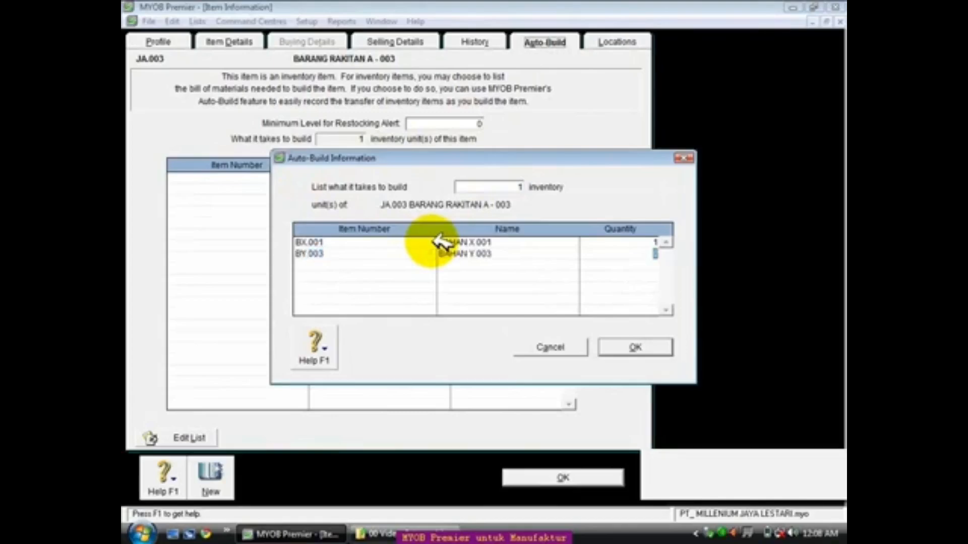
pyautogui.write('1')
pyautogui.press('Tab')
# Add the spare parts P.001 and P.003 as further components in the auto-build list
pyautogui.write('P.001')
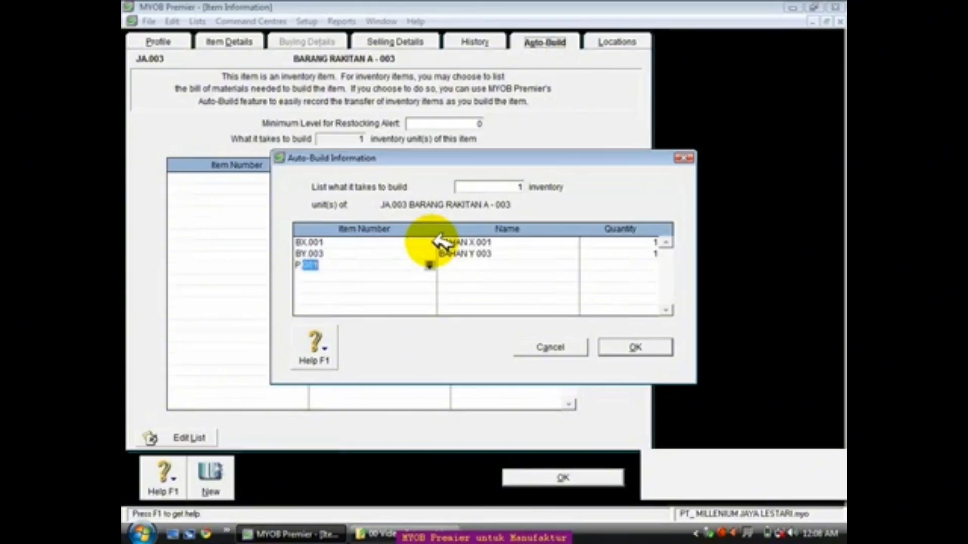
pyautogui.press('Tab')
pyautogui.press('Tab')
pyautogui.press('Tab')
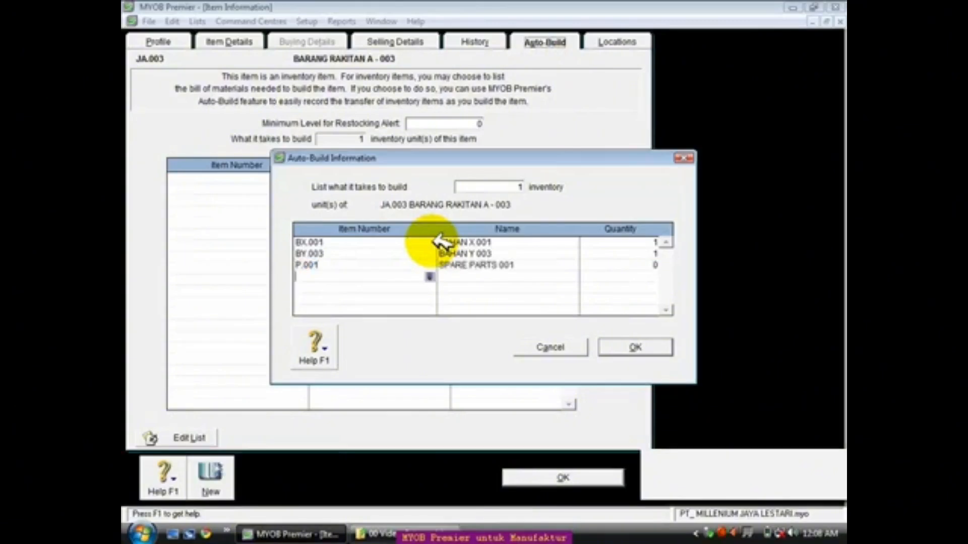
pyautogui.write('P.002')
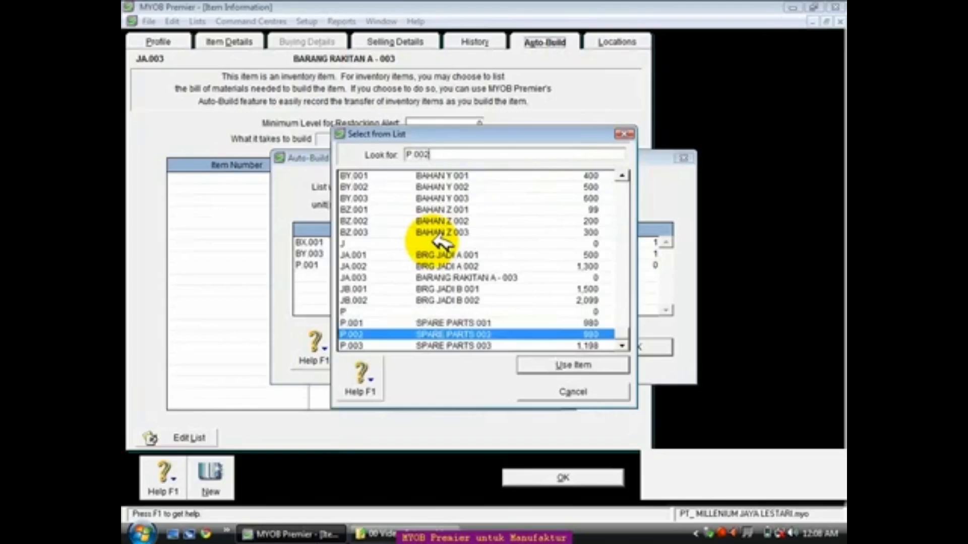
pyautogui.press('BackSpace')
pyautogui.write('3')
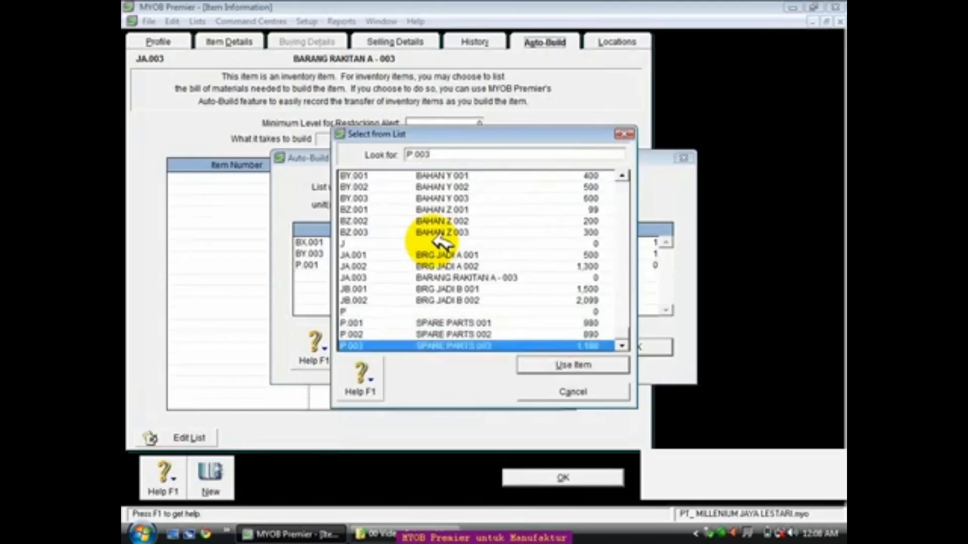
pyautogui.doubleClick(386, 345)
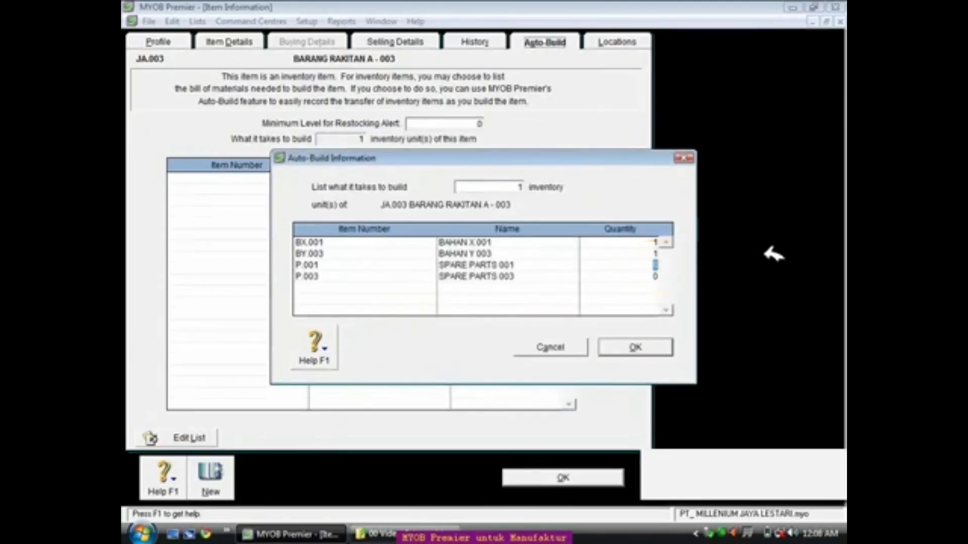
# Set the quantities of P.001 to 1.5 and P.003 to 0.5, save the bill of materials and close the items list
pyautogui.write('1.5')
pyautogui.press('Tab')
pyautogui.write('0.5')
pyautogui.press('Tab')
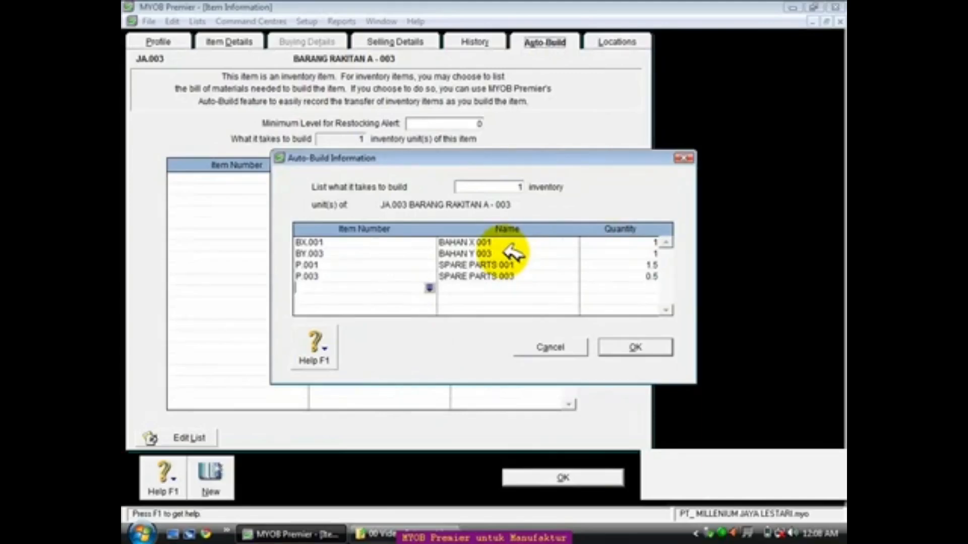
pyautogui.click(636, 345)
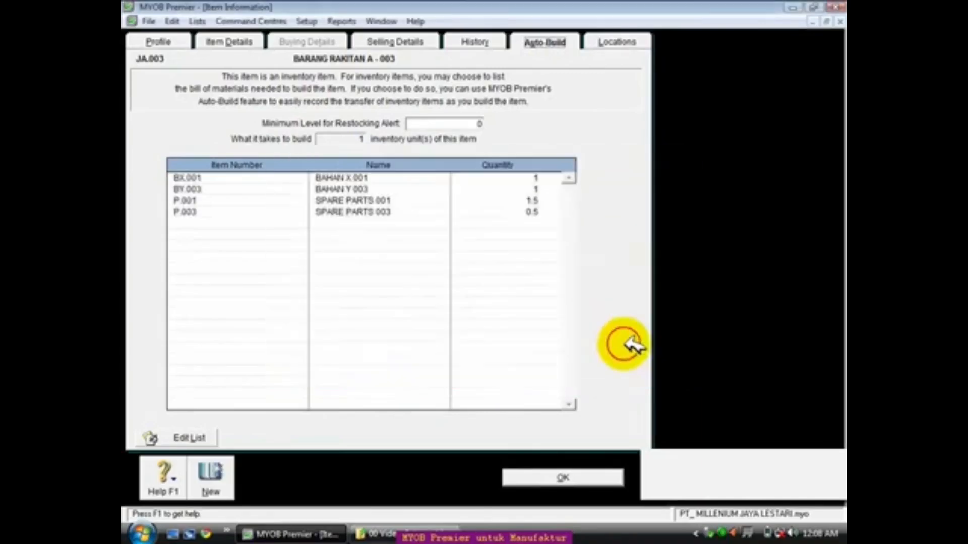
pyautogui.click(566, 474)
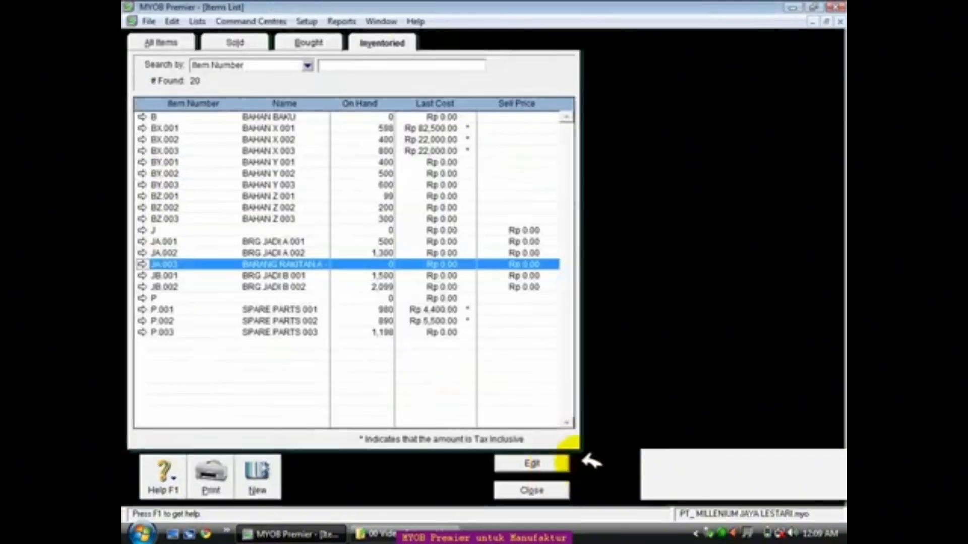
pyautogui.click(542, 490)
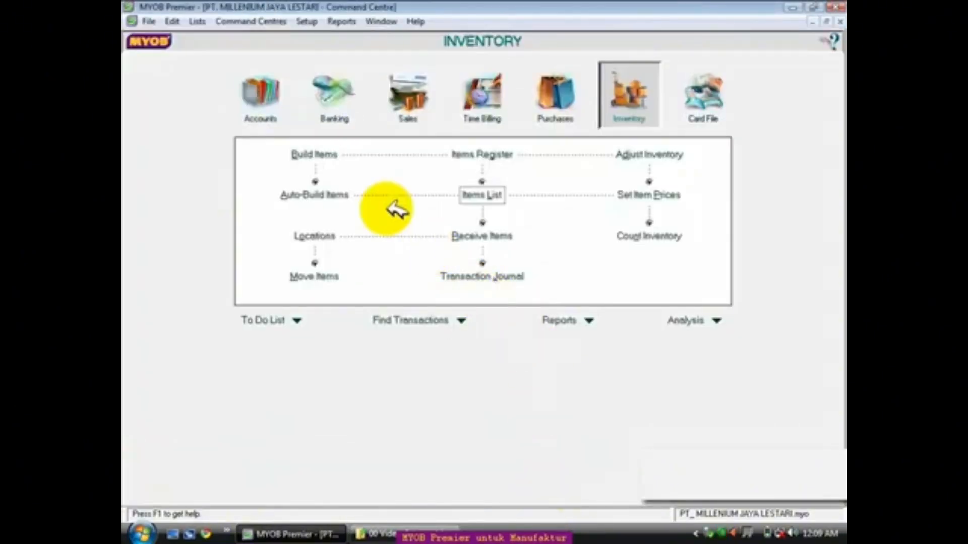
# Start a Build Items transaction dated 15/11/2011 with the memo MERAKIT BARANG BARU JA 003
pyautogui.click(323, 151)
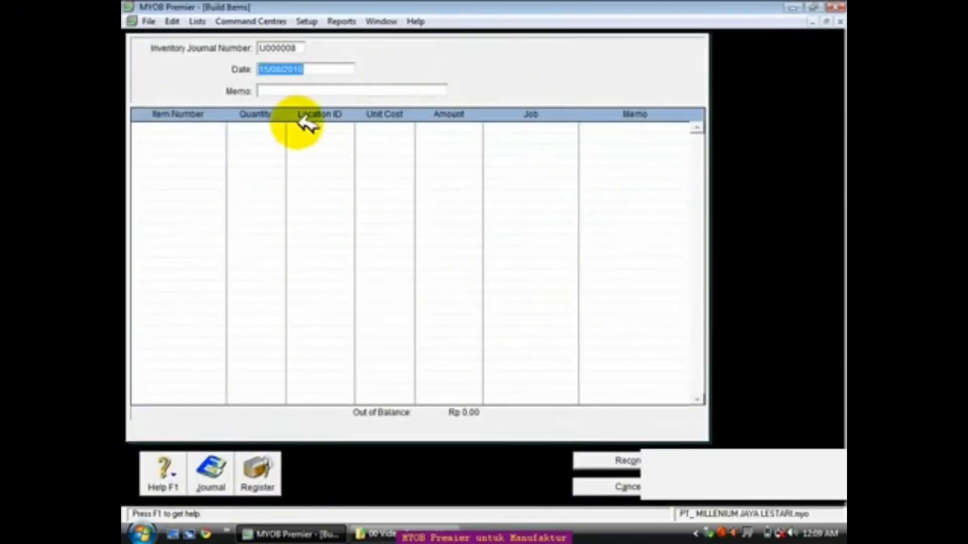
pyautogui.write('15.11.1')
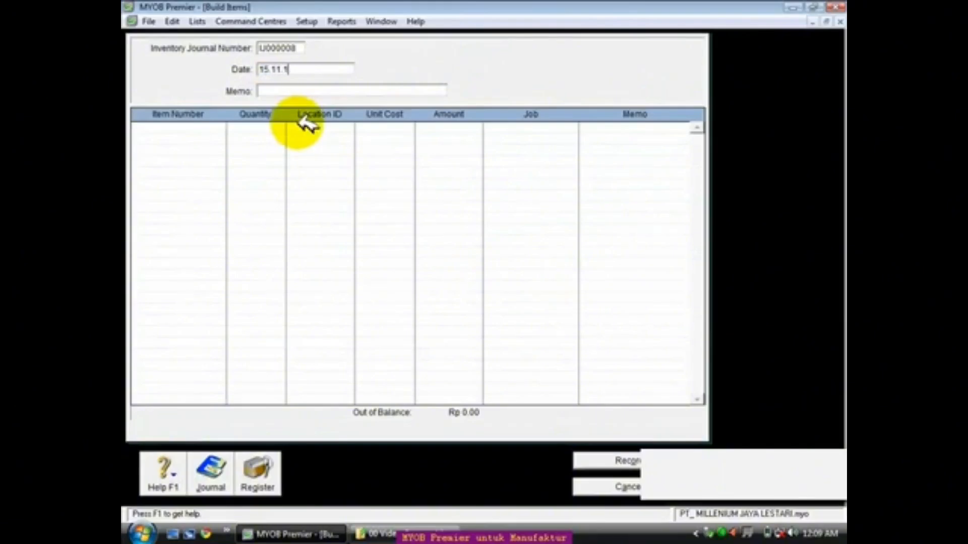
pyautogui.write('1')
pyautogui.press('Tab')
pyautogui.write('MERAKIT BARANG BA')
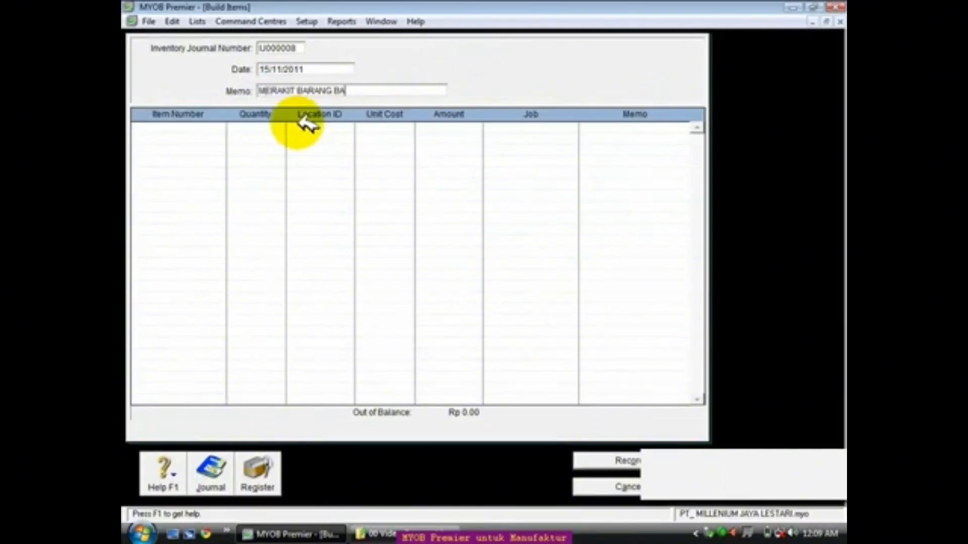
pyautogui.write('RU JA 003')
pyautogui.press('Tab')
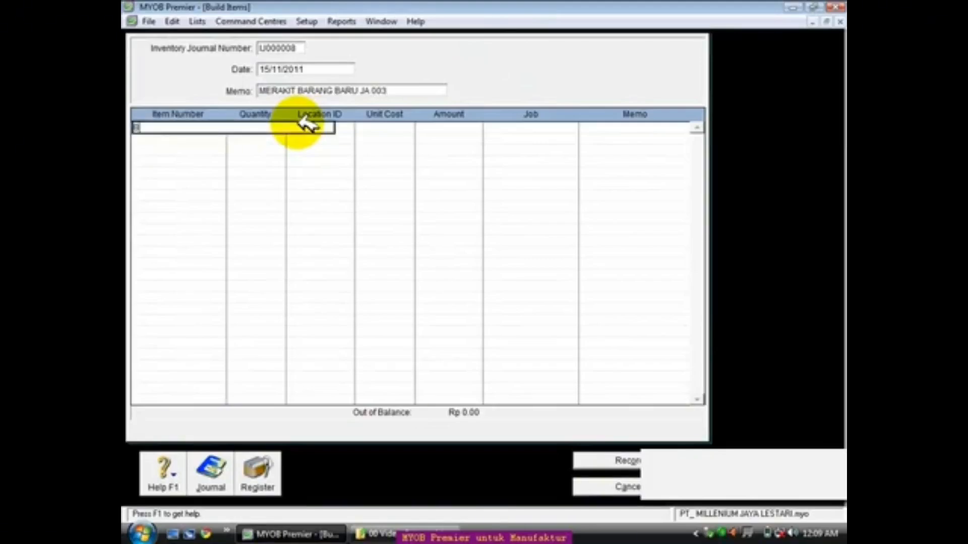
# Enter item lines for BX.001, BY.003, P.001, P.003 and JA.003 in the Build Items transaction
pyautogui.write('BX 001')
pyautogui.press('Tab')
pyautogui.write('BX')
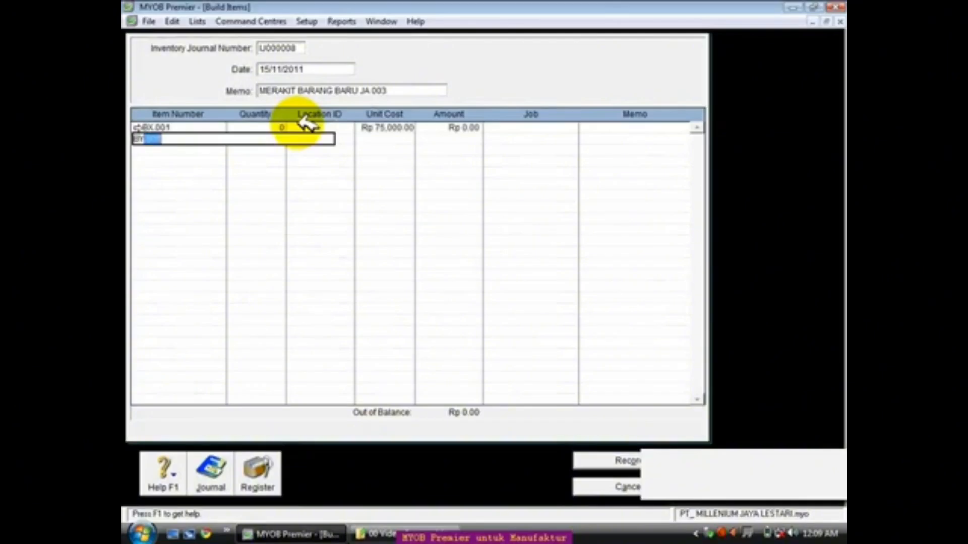
pyautogui.write(' 003')
pyautogui.press('Tab')
pyautogui.write('P 001')
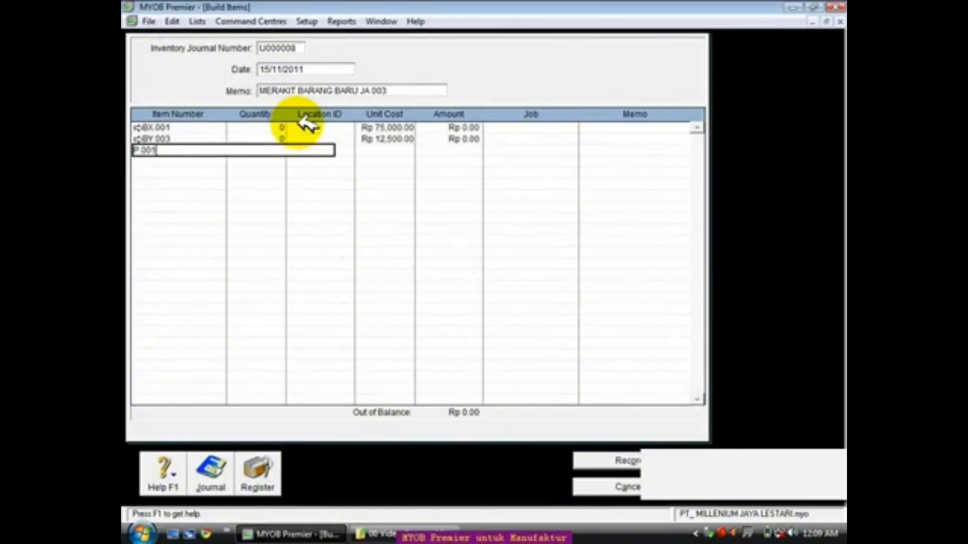
pyautogui.press('Tab')
pyautogui.write('P 003')
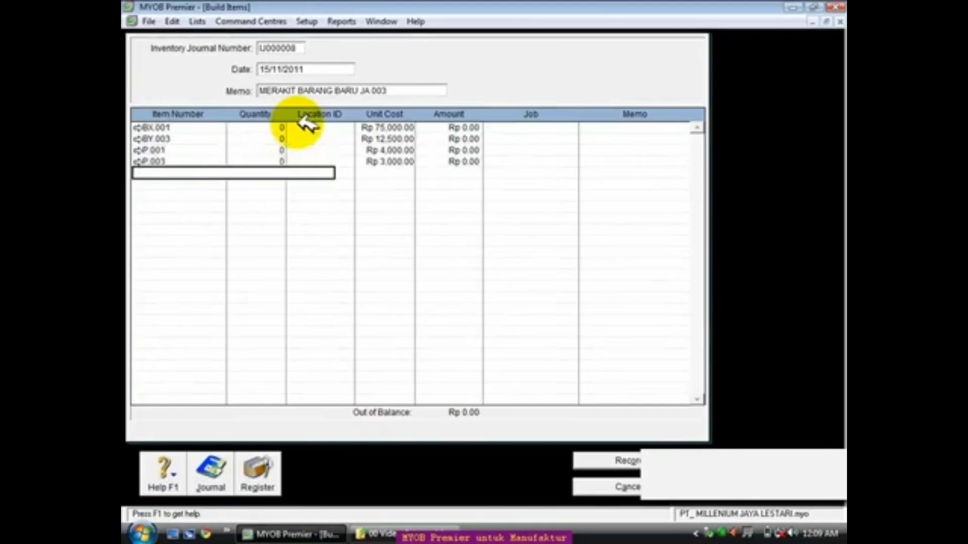
pyautogui.write('JA.003')
pyautogui.press('Tab')
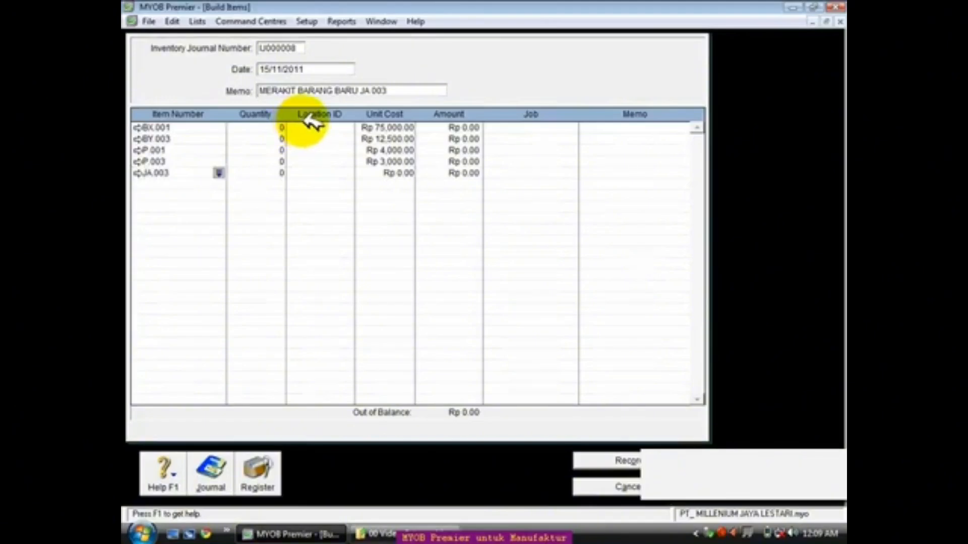
# Set the component quantities to -20 for BX.001, -20 for BY.003, -30 for P.001 and -10 for P.003
pyautogui.click(277, 127)
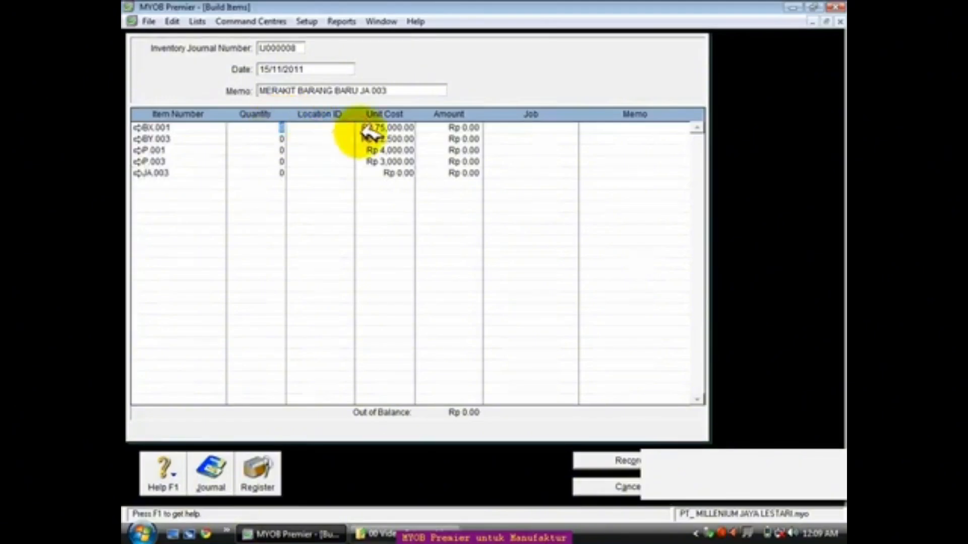
pyautogui.write('-20')
pyautogui.press('Down')
pyautogui.write('-2')
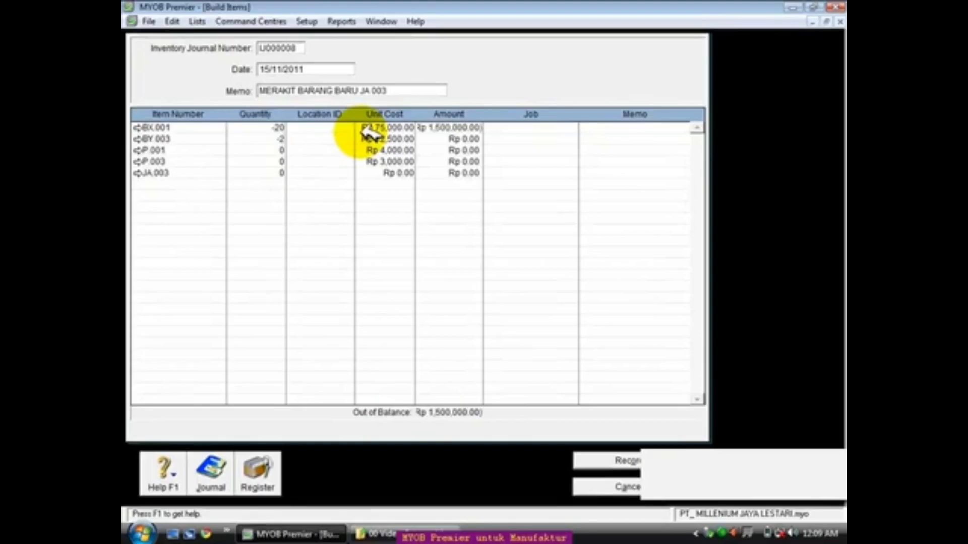
pyautogui.write('0')
pyautogui.press('Down')
pyautogui.write('-30')
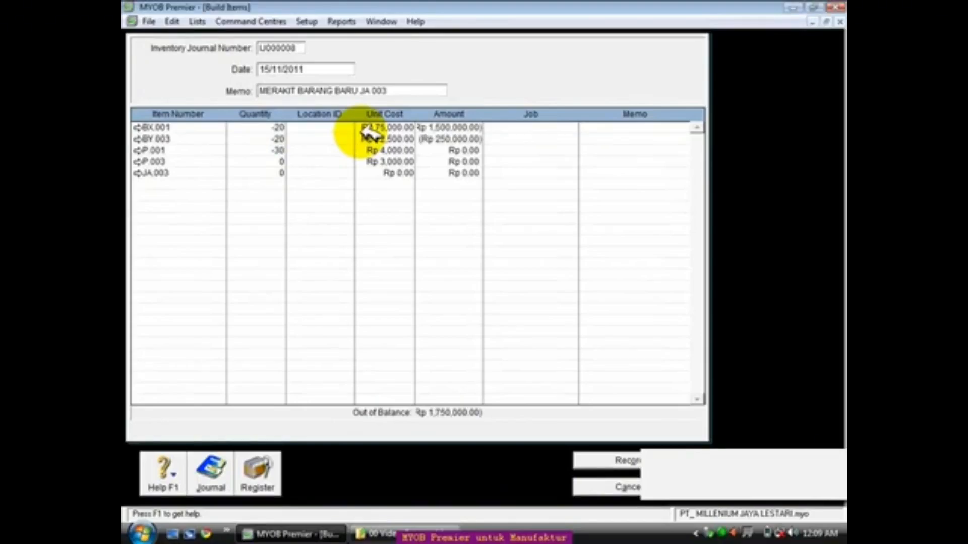
pyautogui.press('Down')
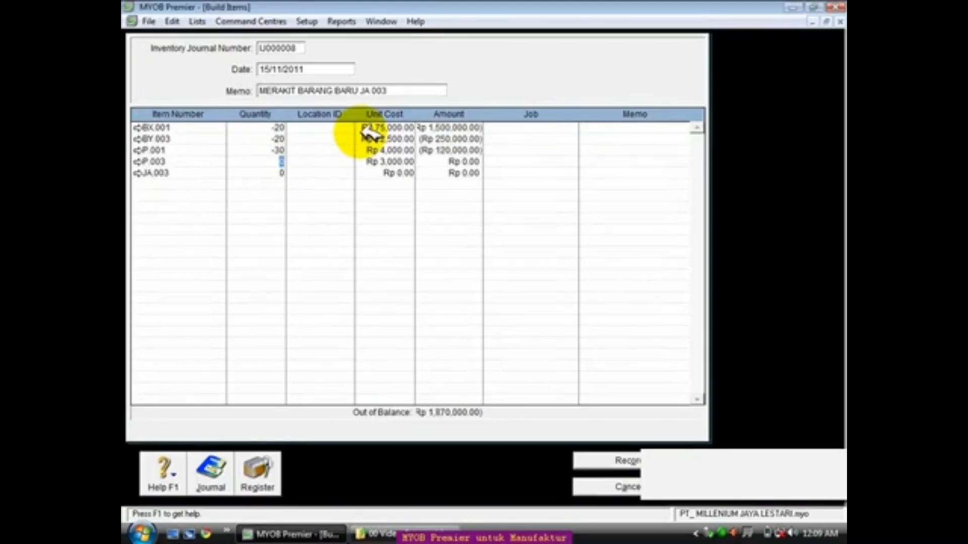
pyautogui.write('-10')
pyautogui.press('Tab')
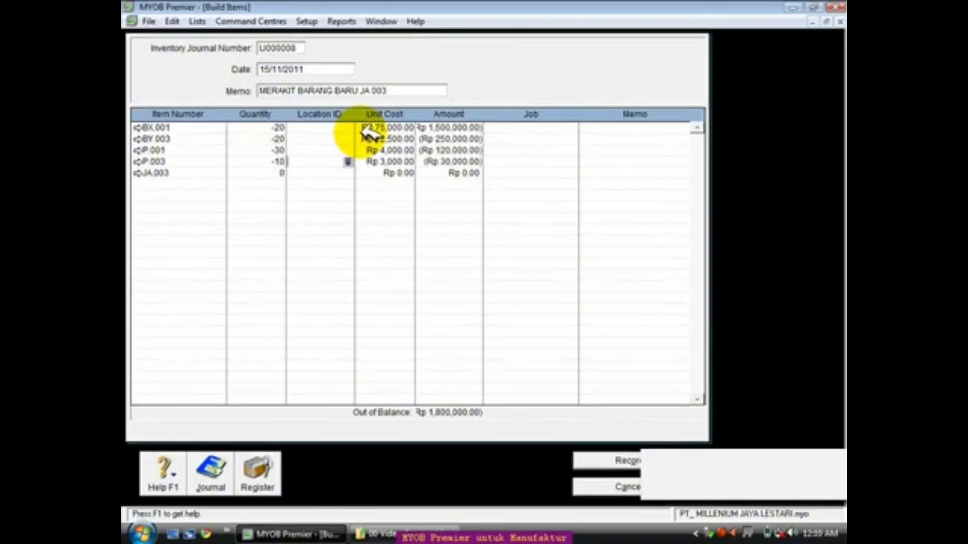
# Assign location G.02 BHN to BX.001 and BY.003, and G.03 SPT to P.001 and P.003
pyautogui.click(332, 127)
pyautogui.click(347, 127)
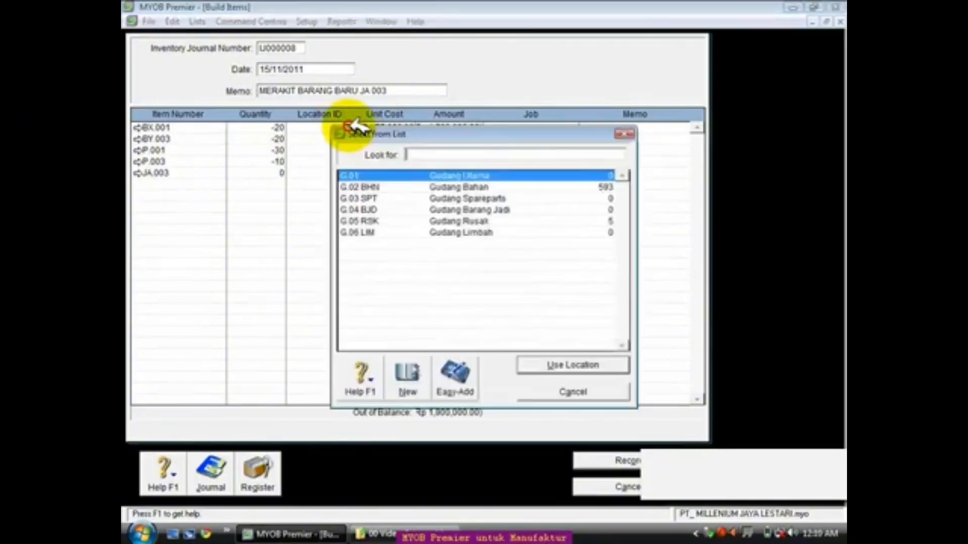
pyautogui.doubleClick(467, 187)
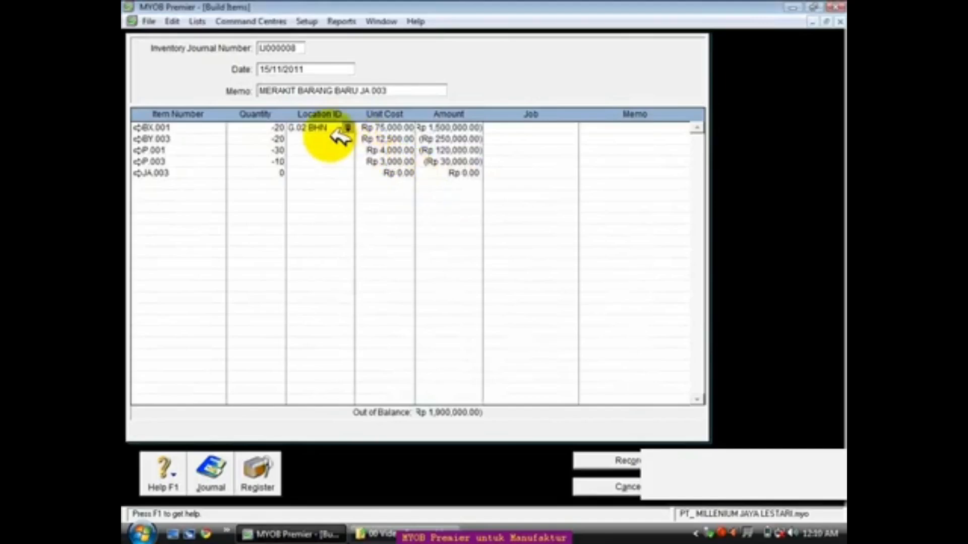
pyautogui.click(347, 139)
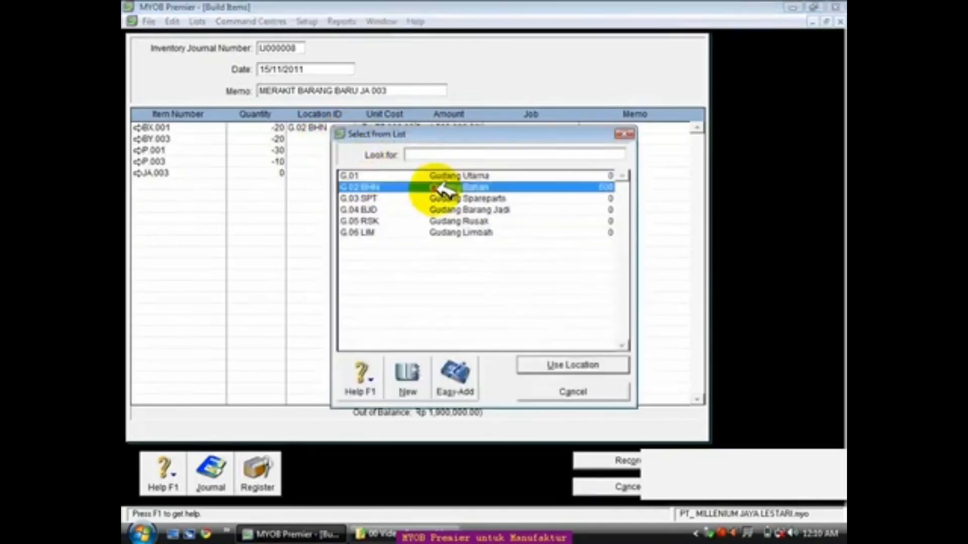
pyautogui.doubleClick(434, 188)
pyautogui.click(348, 150)
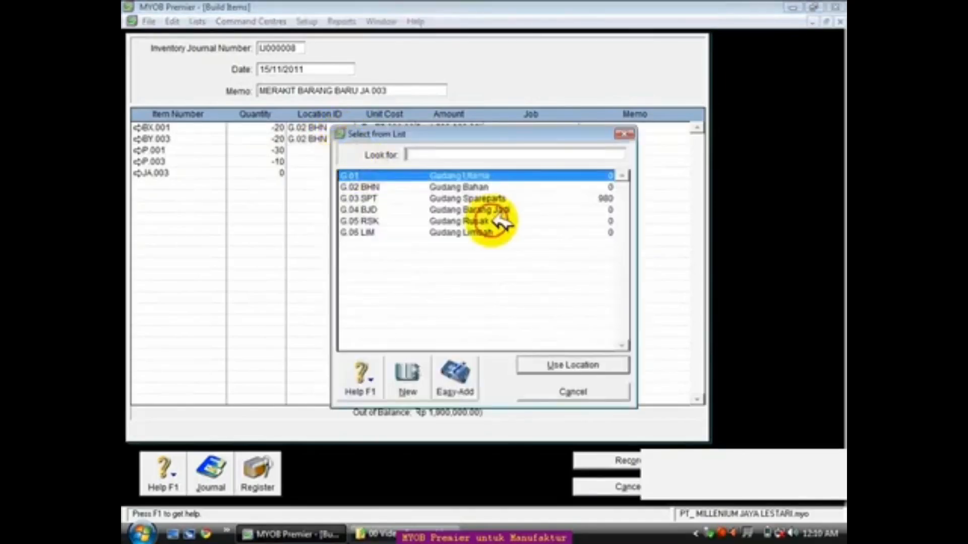
pyautogui.doubleClick(466, 198)
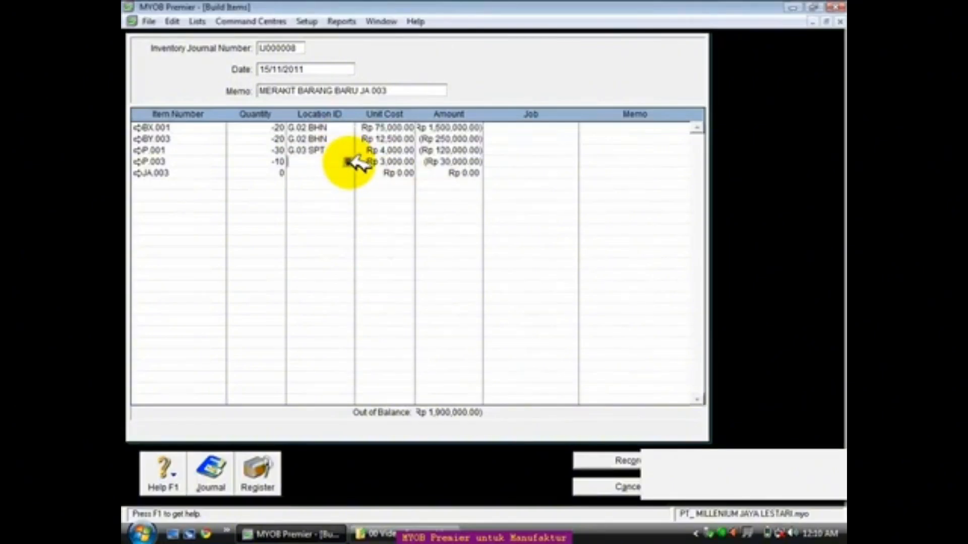
pyautogui.click(348, 162)
pyautogui.doubleClick(415, 199)
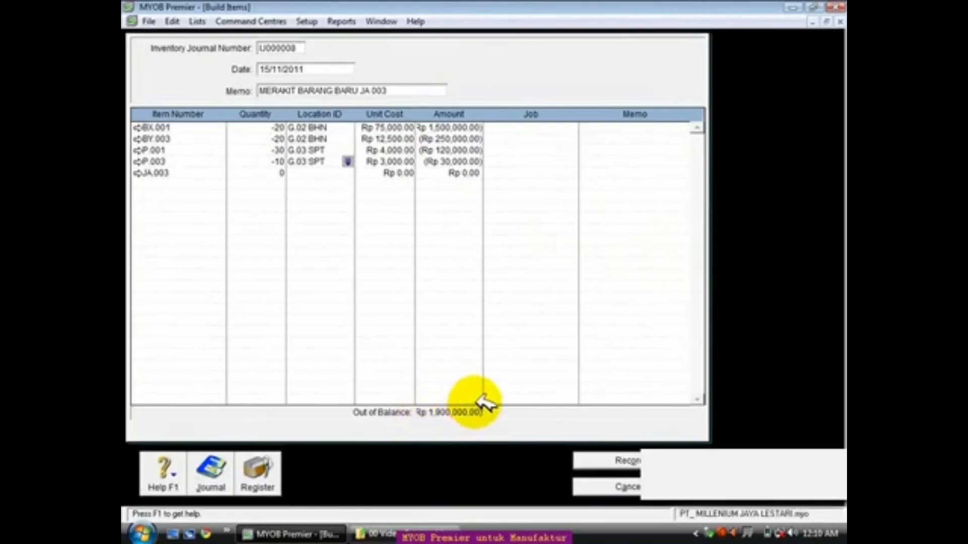
# Fill in the JA.003 line with quantity 20, location G.04 BJD and amount 1900000
pyautogui.click(280, 173)
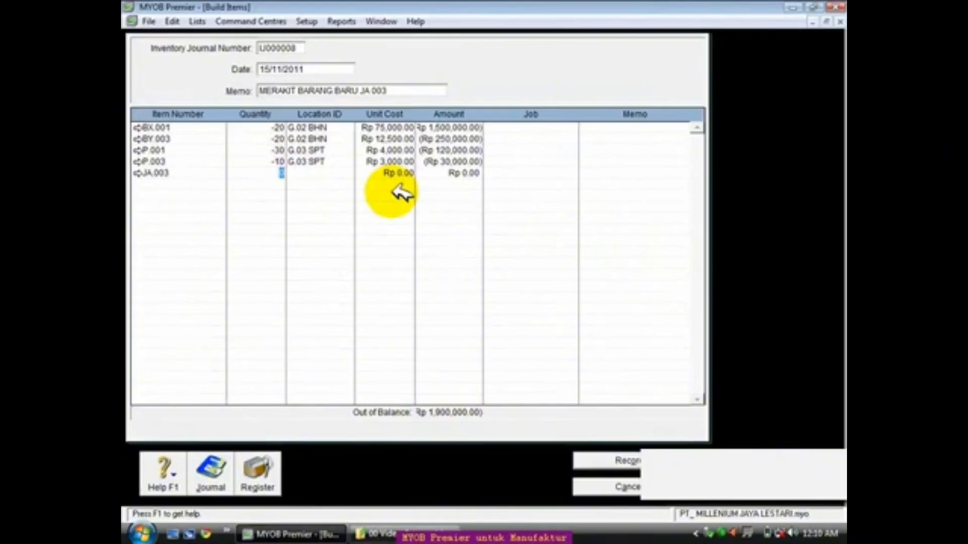
pyautogui.write('20')
pyautogui.press('Tab')
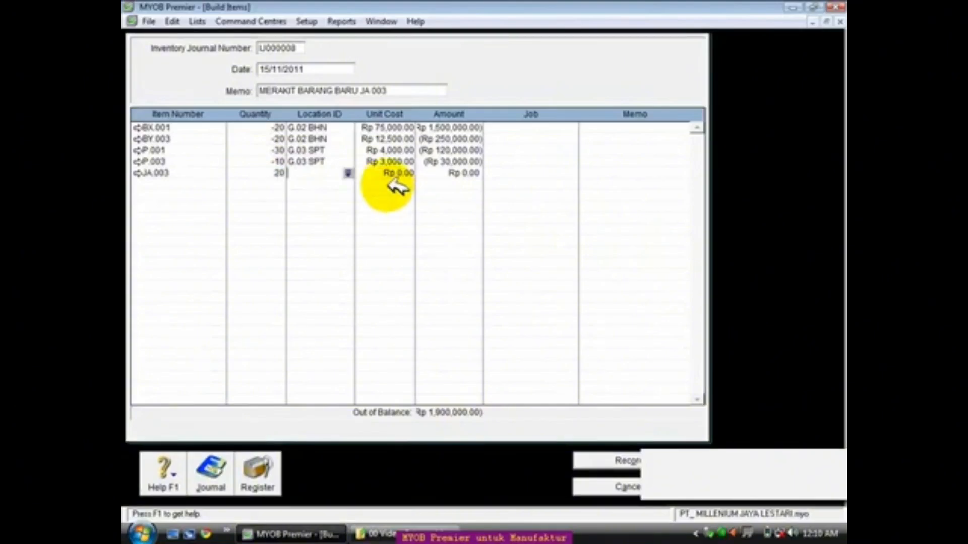
pyautogui.click(348, 173)
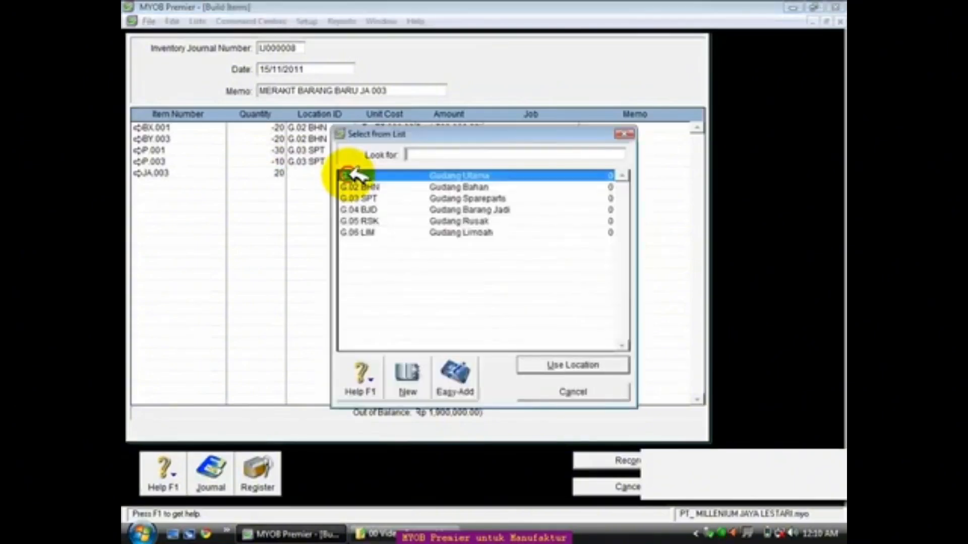
pyautogui.doubleClick(393, 209)
pyautogui.click(437, 174)
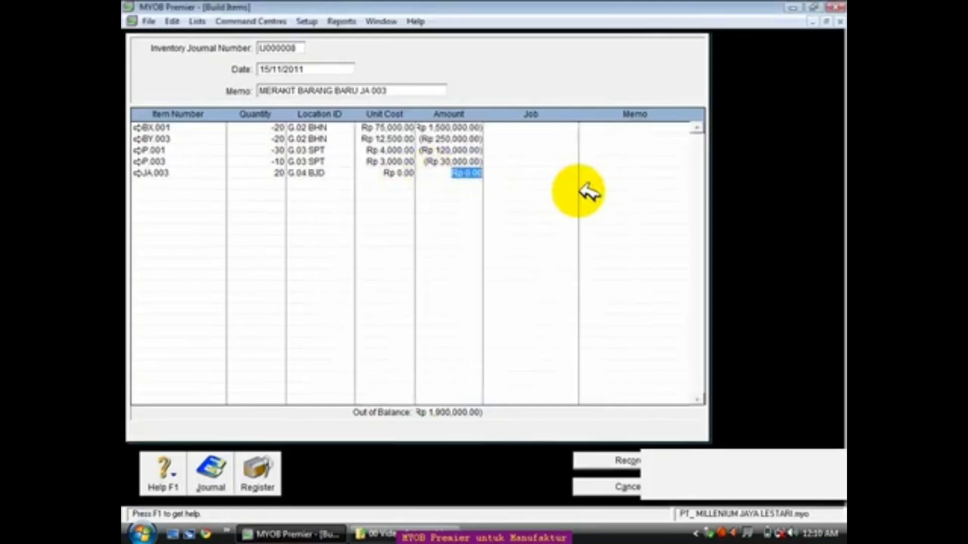
pyautogui.write('1900000')
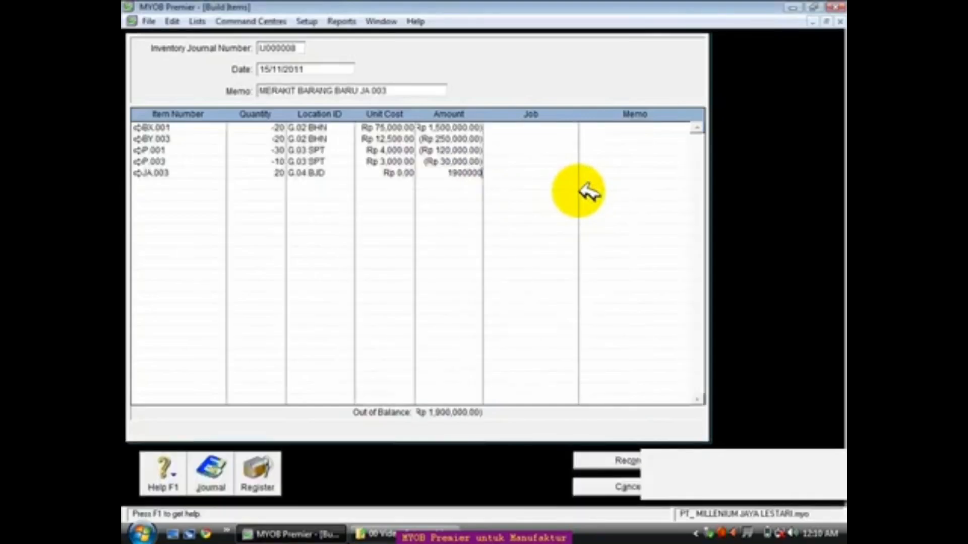
pyautogui.click(428, 176)
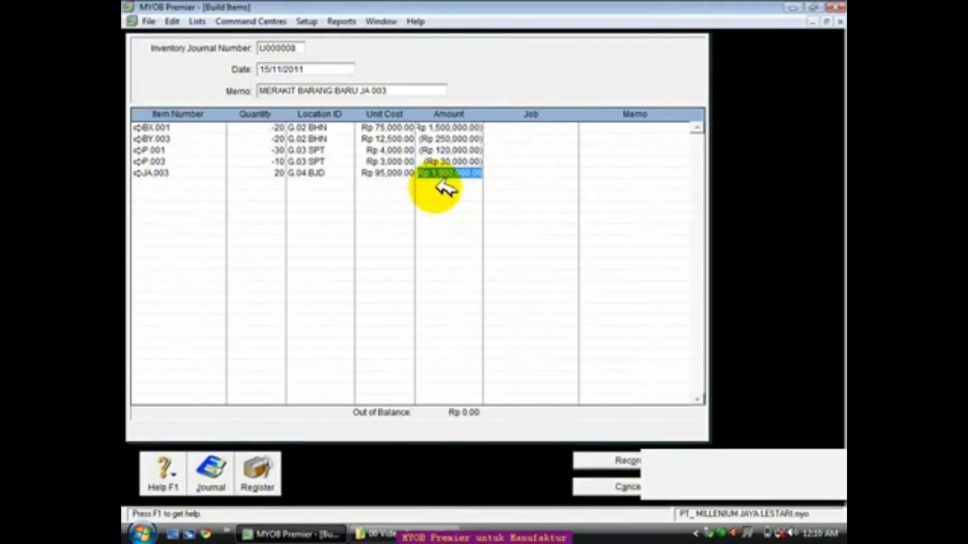
# Record the Build Items transaction after reviewing its recap, and leave the form
pyautogui.hotkey('ctrl', 'r')
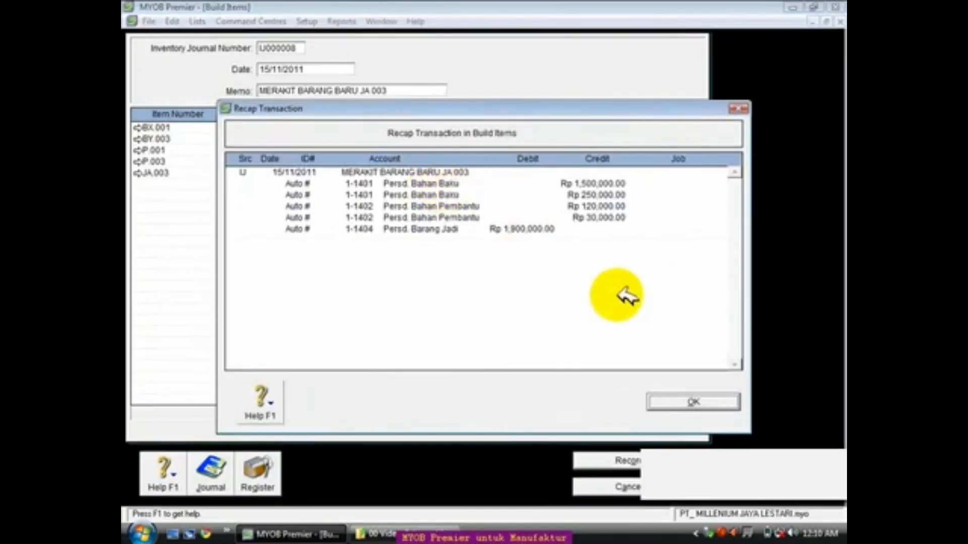
pyautogui.click(692, 401)
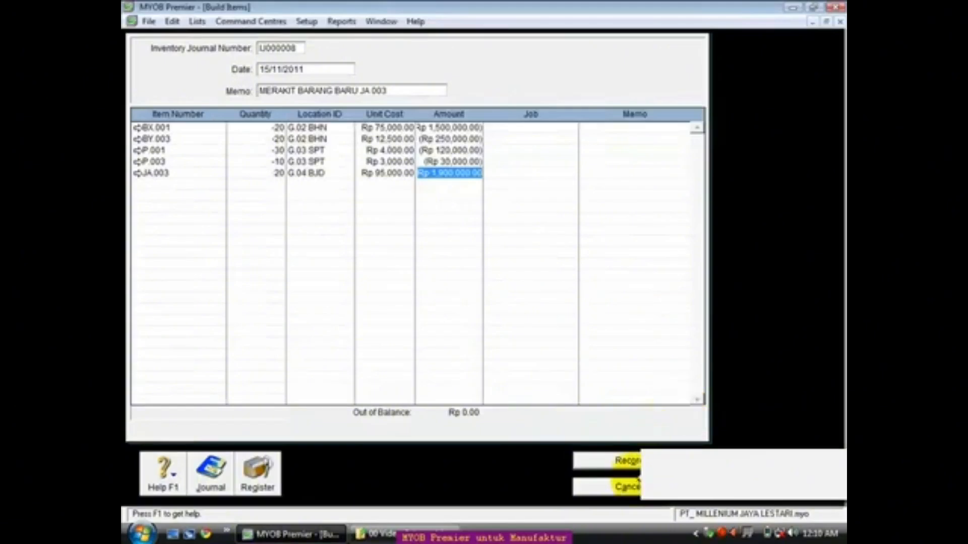
pyautogui.click(627, 460)
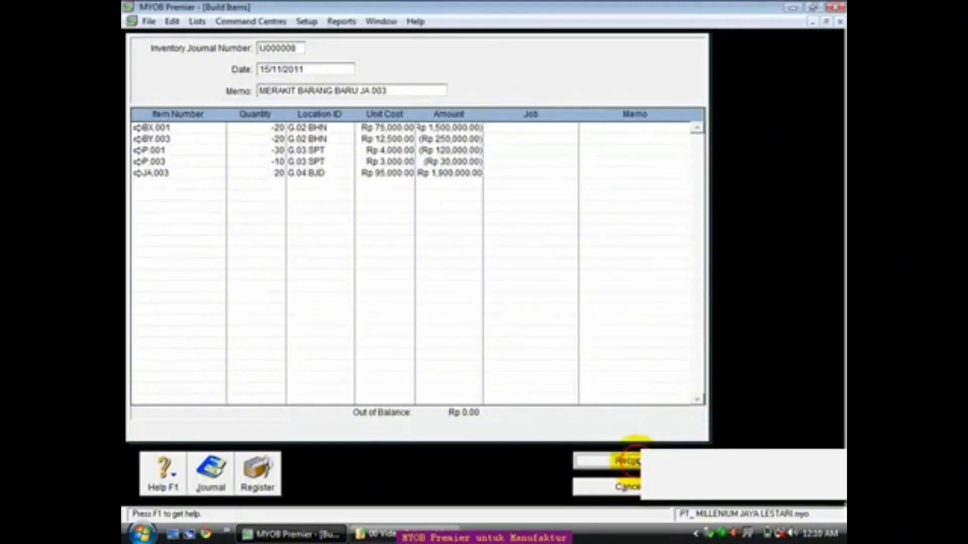
pyautogui.click(636, 487)
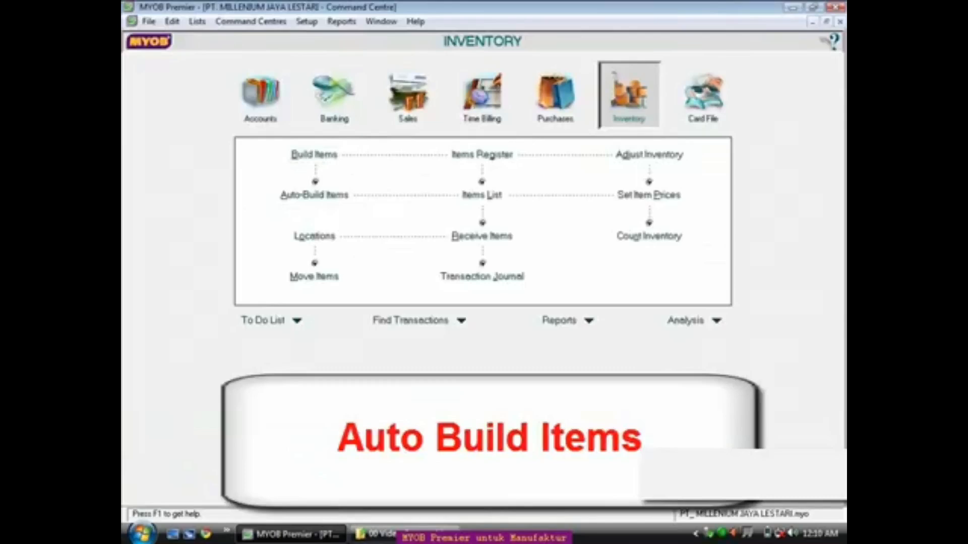
# Auto-build 30 units of JA.003 to generate a Build Items transaction
pyautogui.click(334, 197)
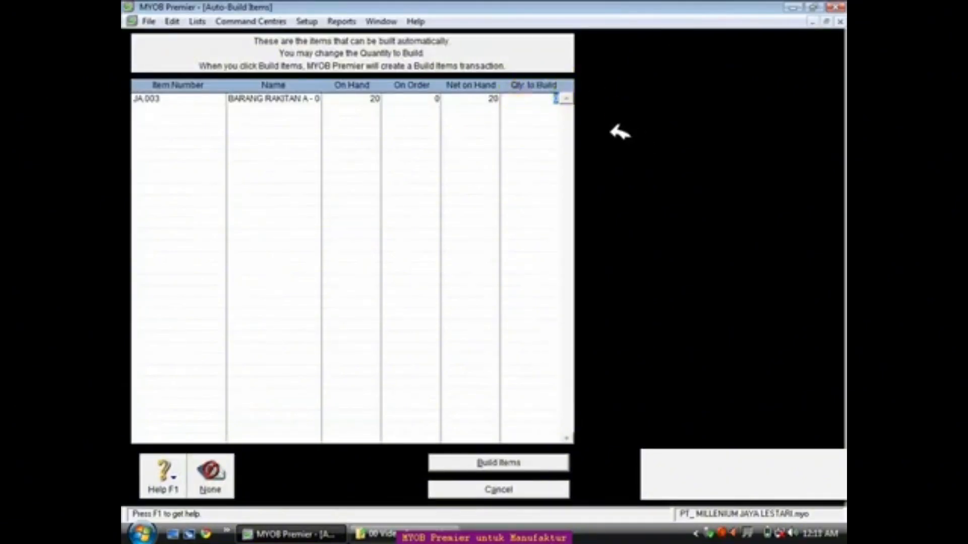
pyautogui.write('30')
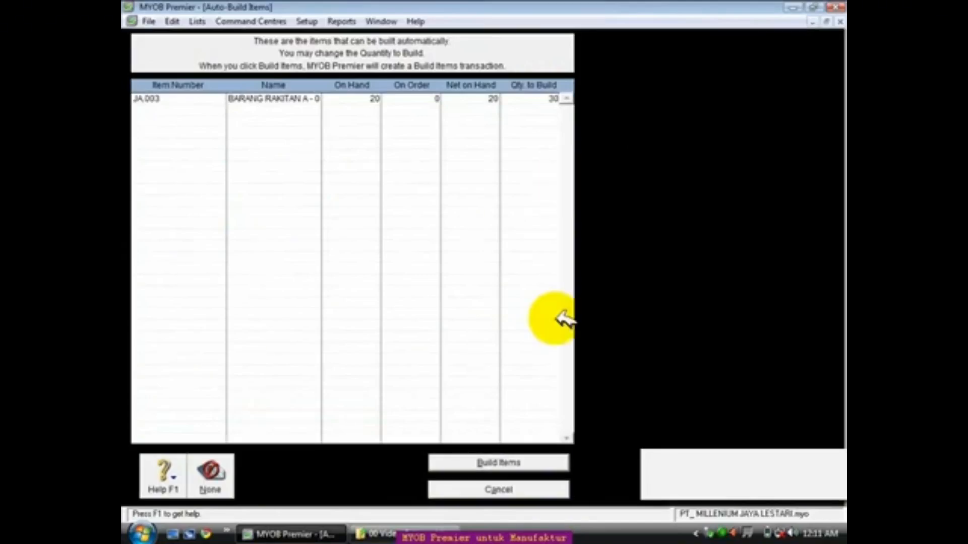
pyautogui.click(524, 461)
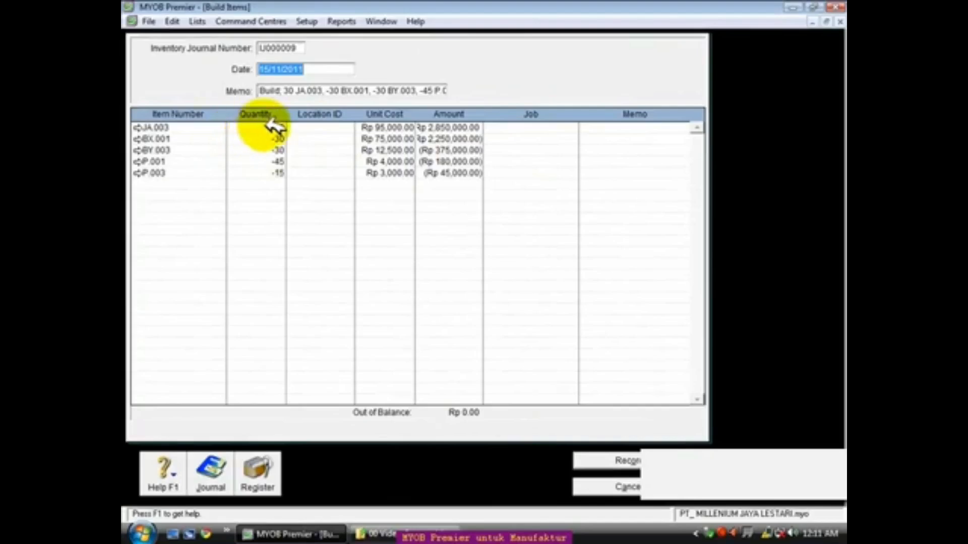
# Assign location G.04 BJD to the JA.003 line and G.02 BHN to the BX.001 and BY.003 lines
pyautogui.click(312, 128)
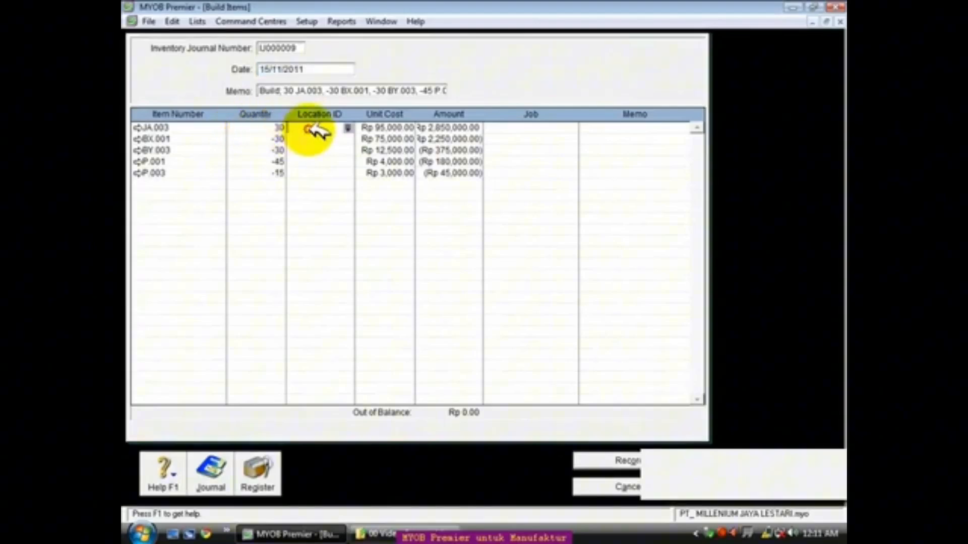
pyautogui.click(349, 126)
pyautogui.doubleClick(366, 210)
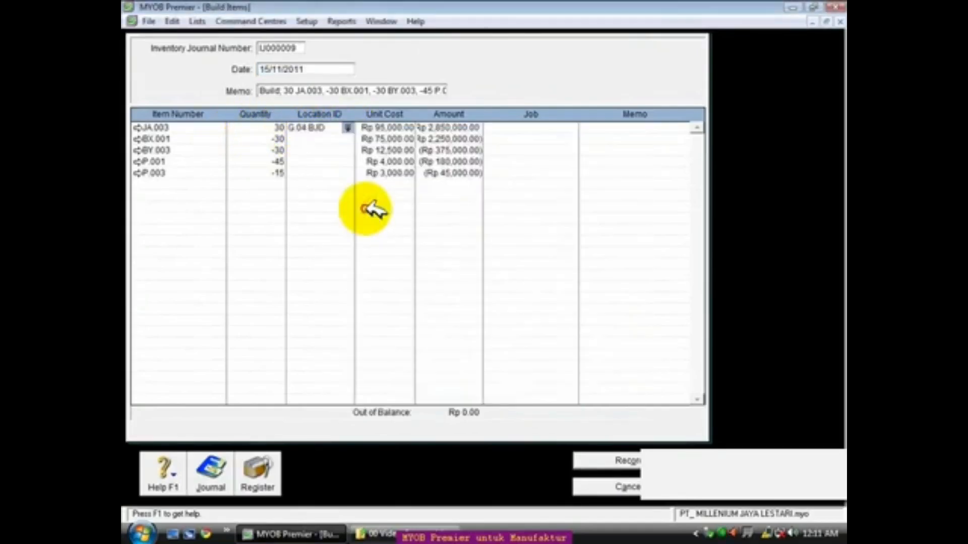
pyautogui.click(346, 139)
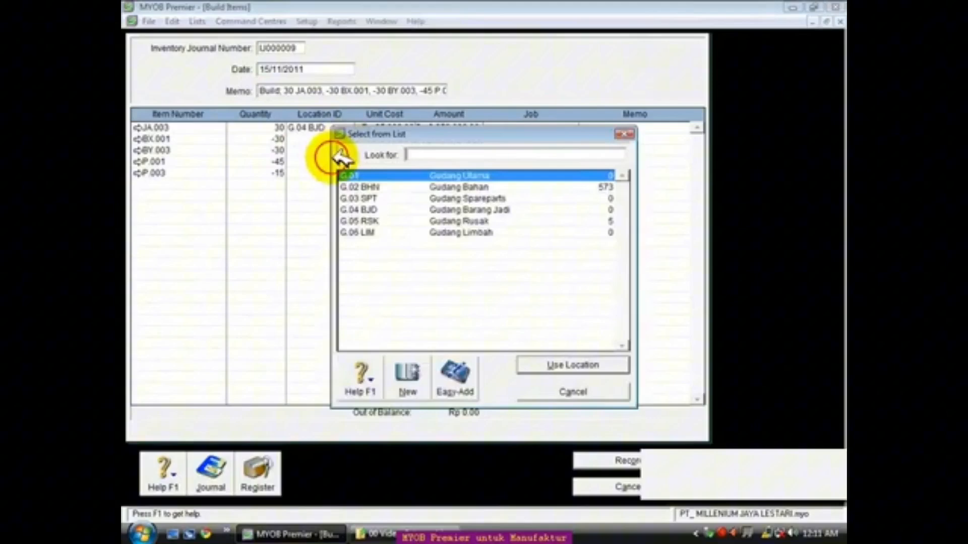
pyautogui.doubleClick(366, 187)
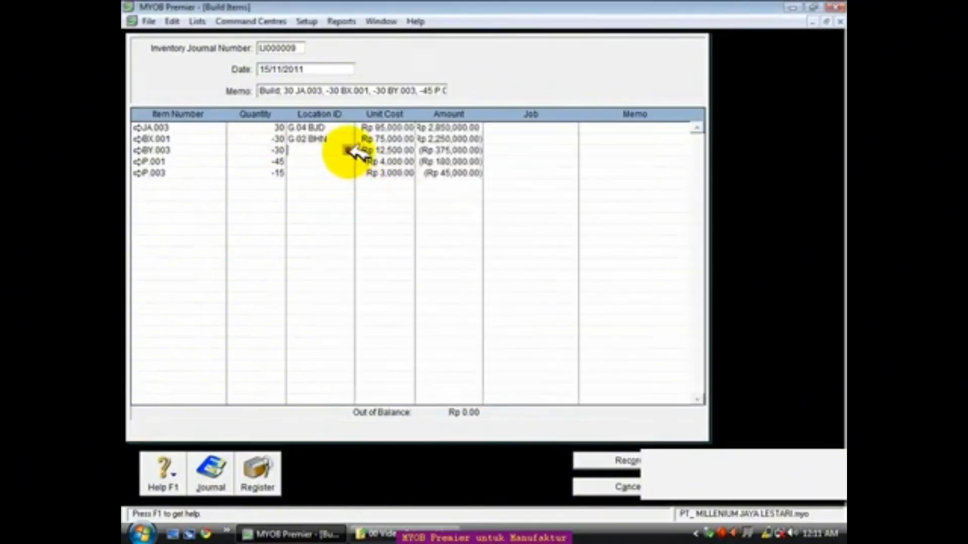
pyautogui.click(348, 150)
pyautogui.doubleClick(366, 188)
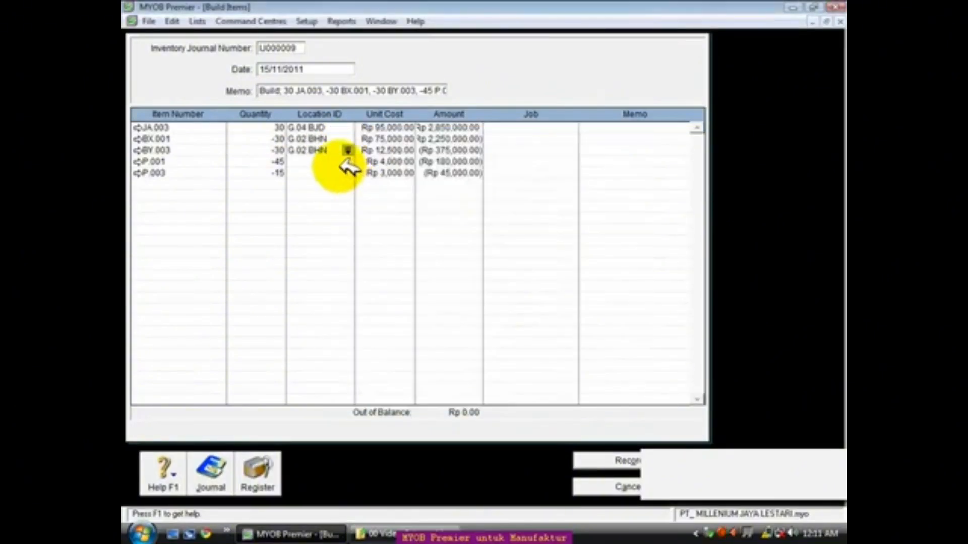
# Assign location G.03 SPT to both the P.001 and P.003 component lines of the build transaction
pyautogui.click(350, 161)
pyautogui.click(349, 161)
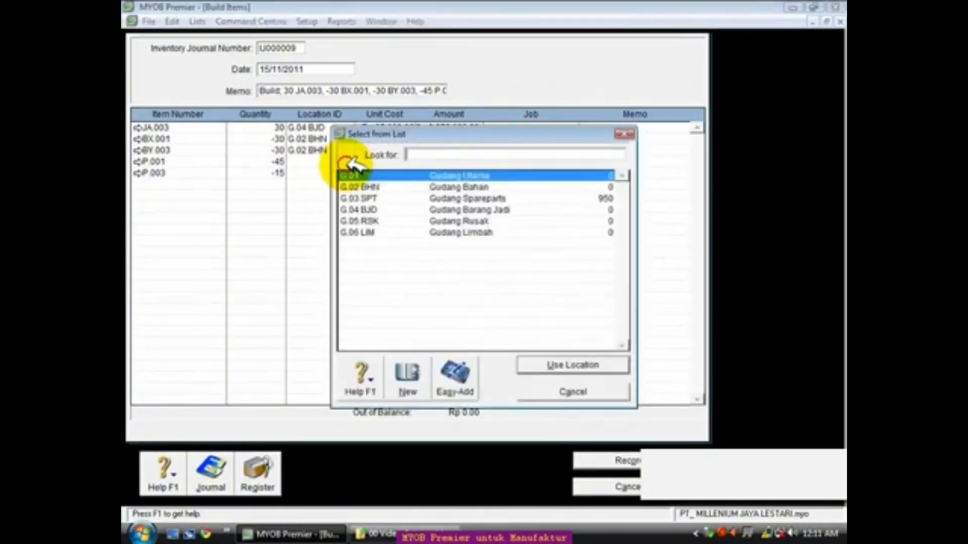
pyautogui.doubleClick(373, 198)
pyautogui.click(330, 175)
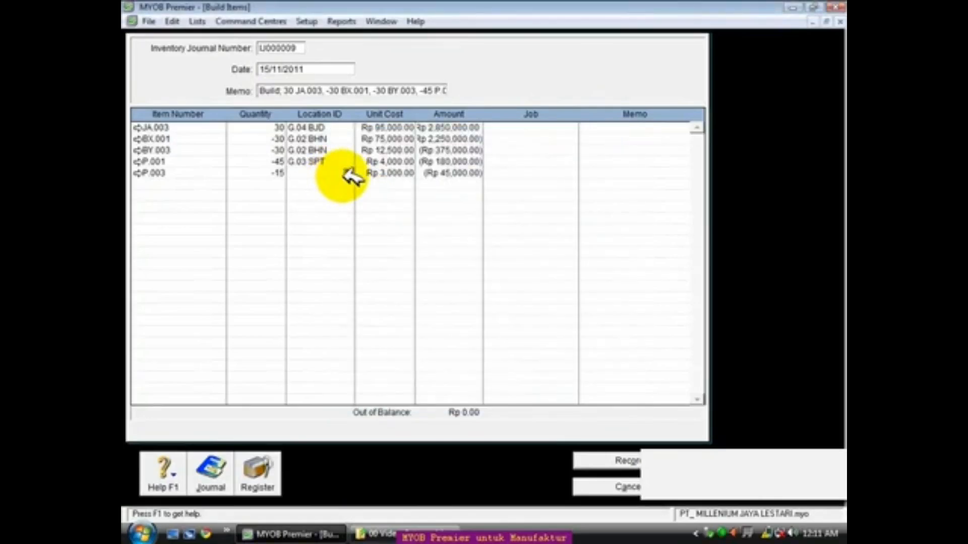
pyautogui.click(348, 173)
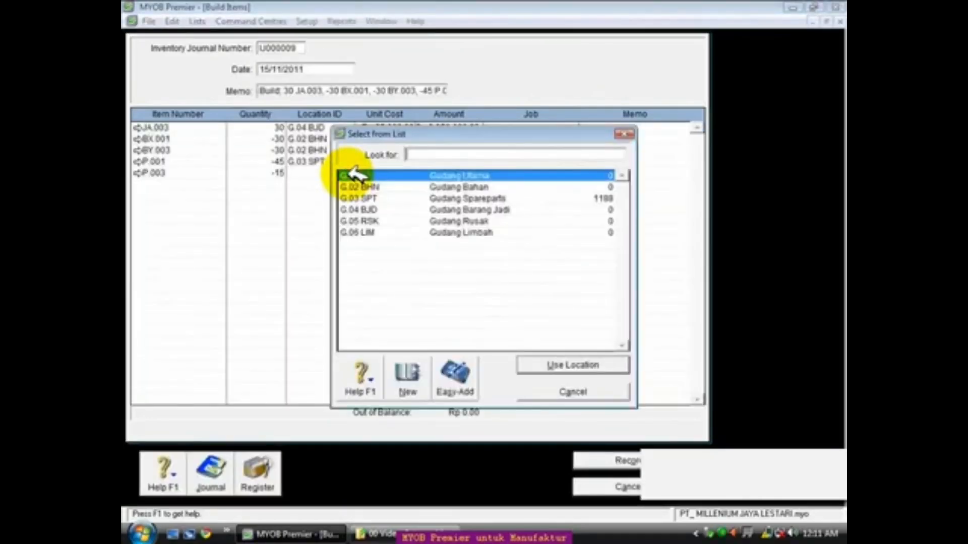
pyautogui.doubleClick(373, 198)
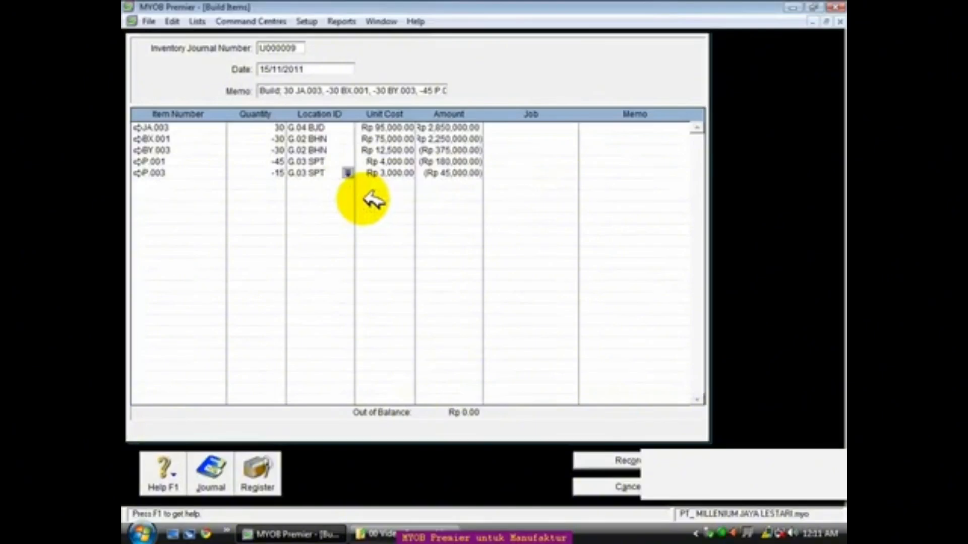
# Set the Build Items transaction date to 20/01/2011
pyautogui.click(315, 68)
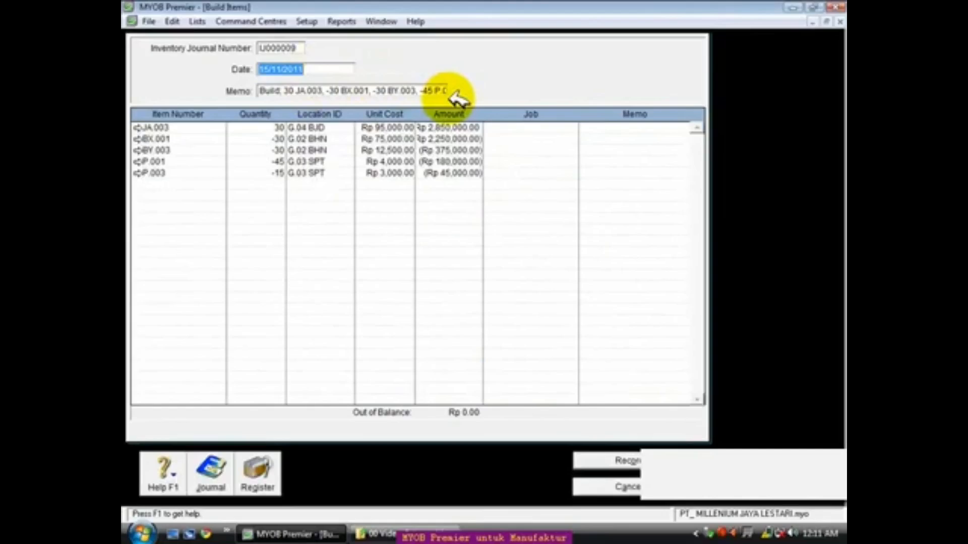
pyautogui.write('20/1/11')
pyautogui.press('Tab')
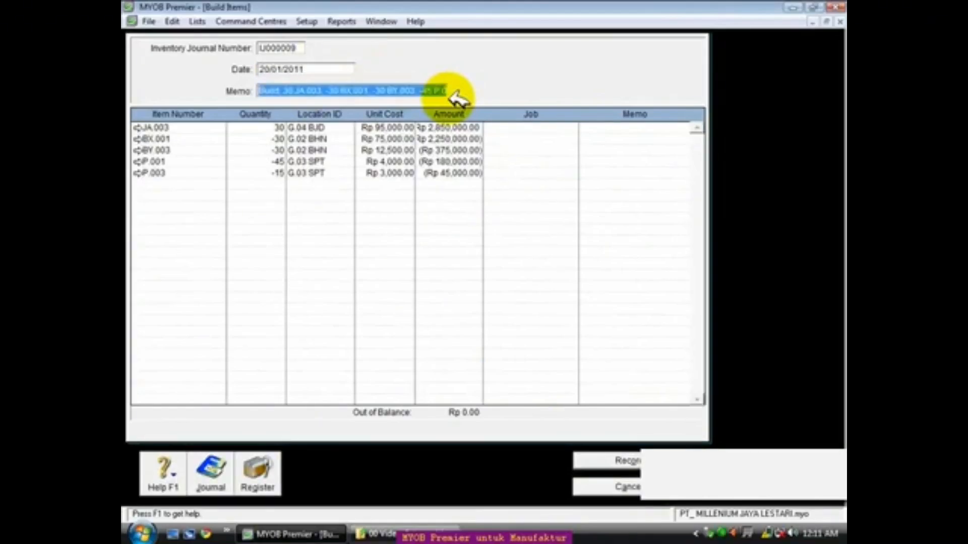
# Review the recap of the JA.003 auto-build transaction, close it, and record the transaction
pyautogui.hotkey('ctrl', 'r')
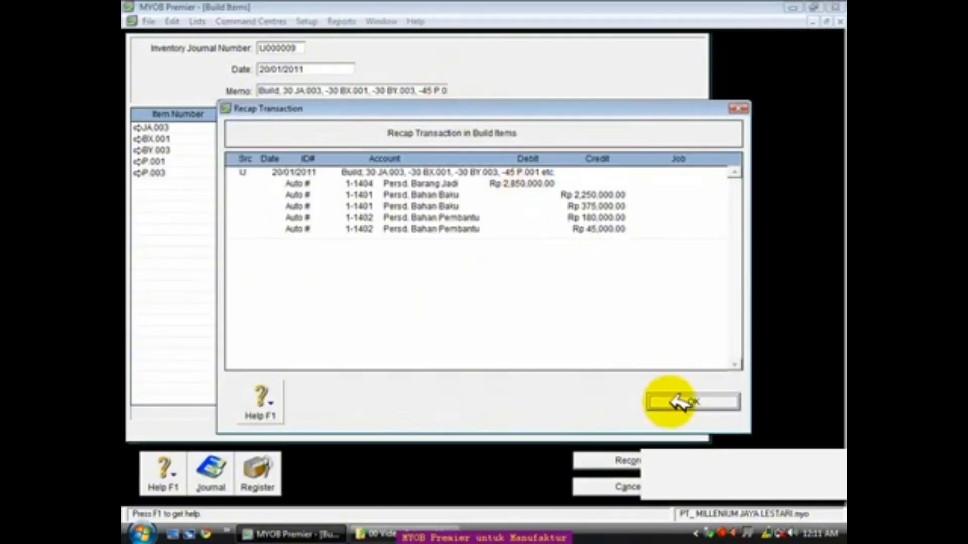
pyautogui.click(693, 402)
pyautogui.click(630, 461)
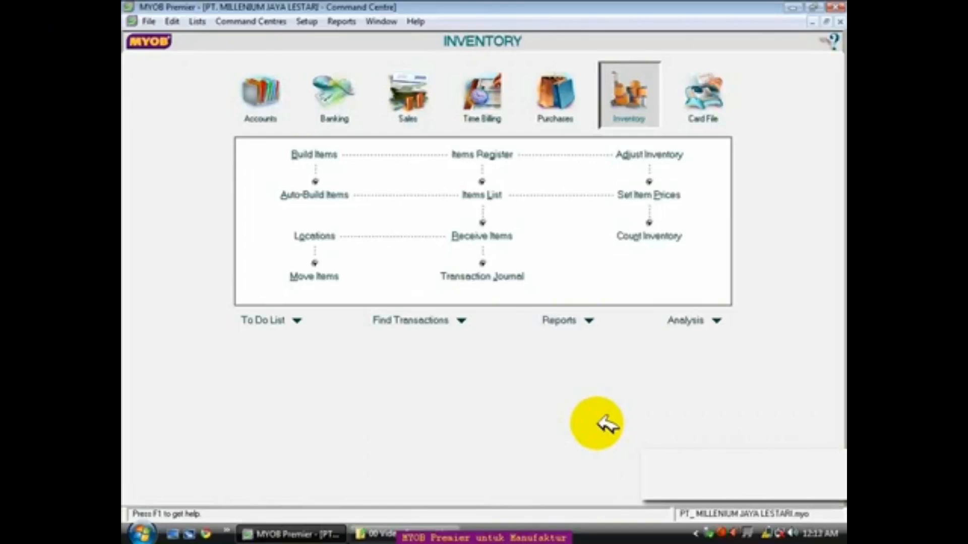
# Open a new general journal entry from the Accounts command centre
pyautogui.click(259, 88)
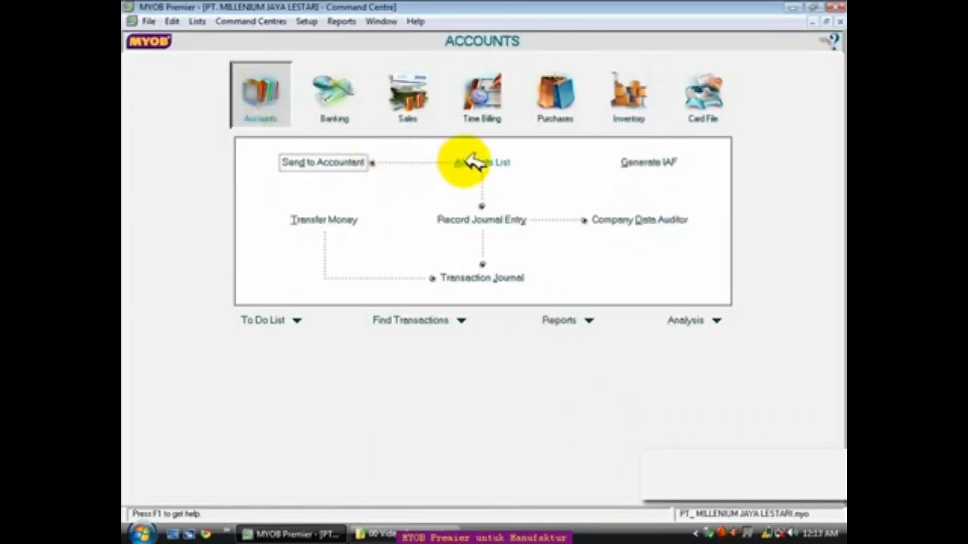
pyautogui.click(479, 221)
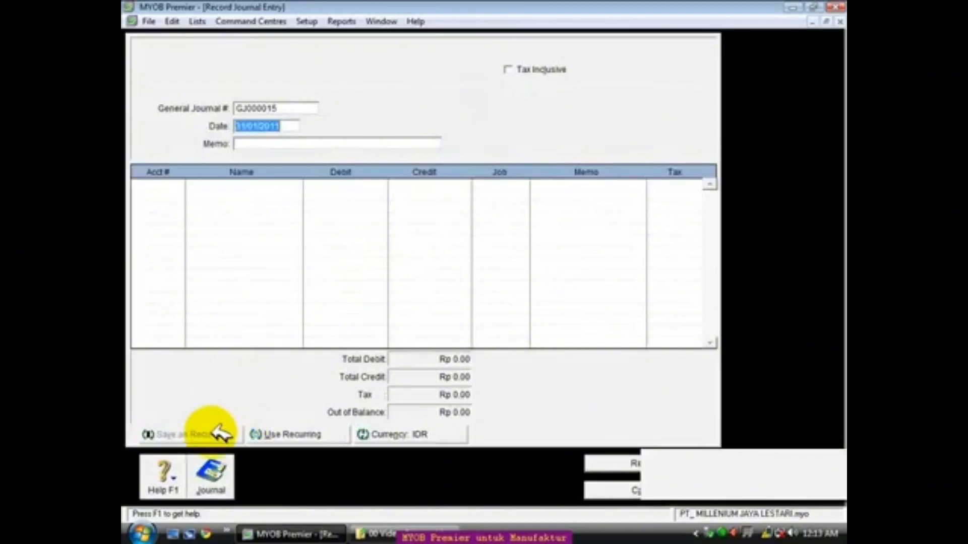